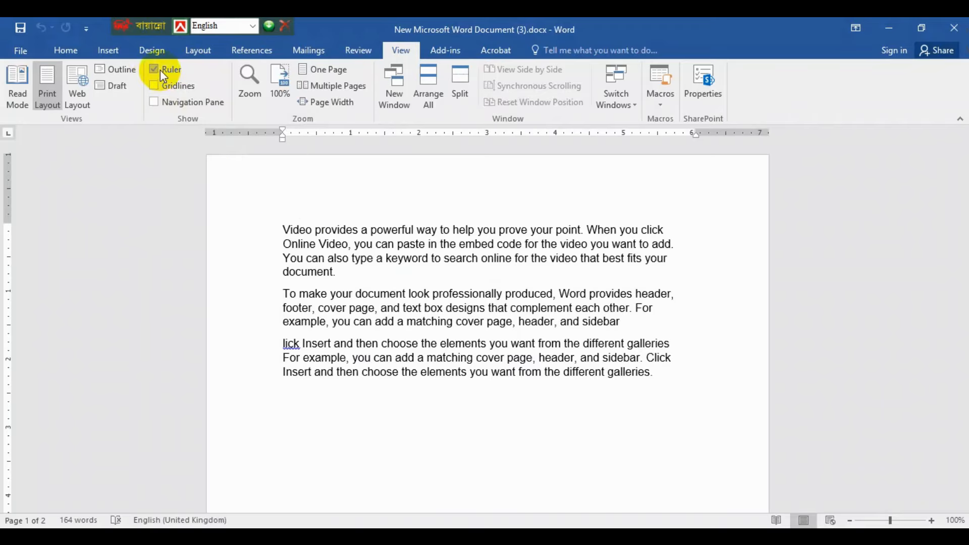
Hide the document ruler and display it again
{"action": "left_click", "coordinate": [402, 183]}
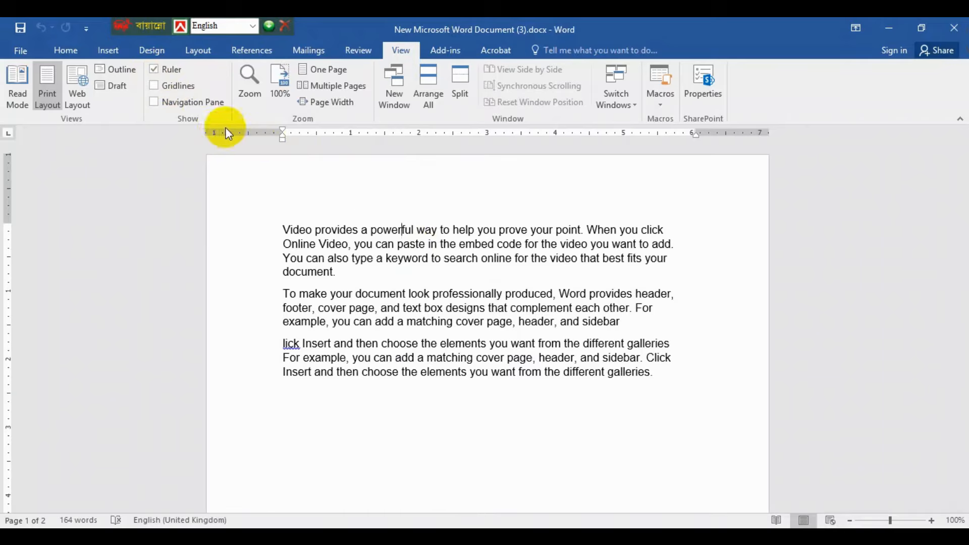
{"action": "left_click", "coordinate": [154, 69]}
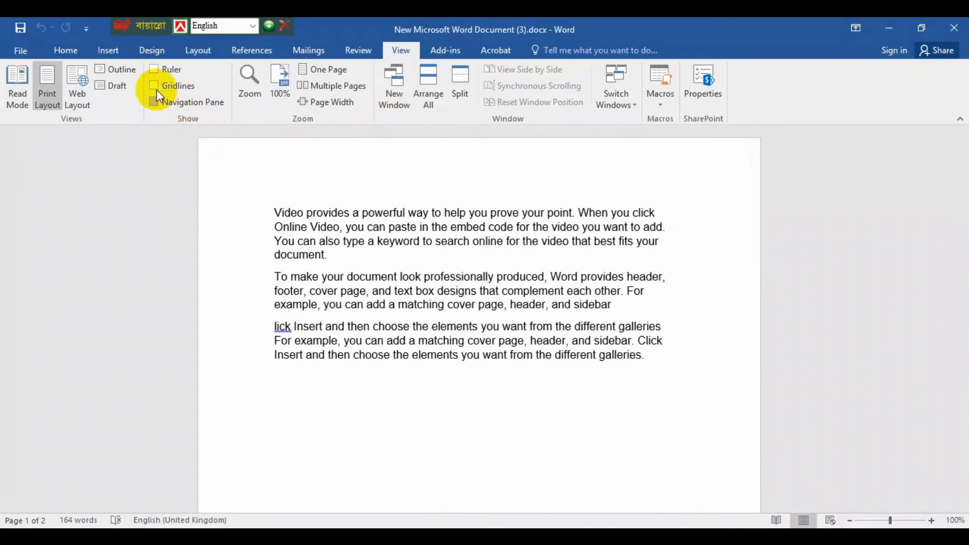
{"action": "left_click", "coordinate": [153, 68]}
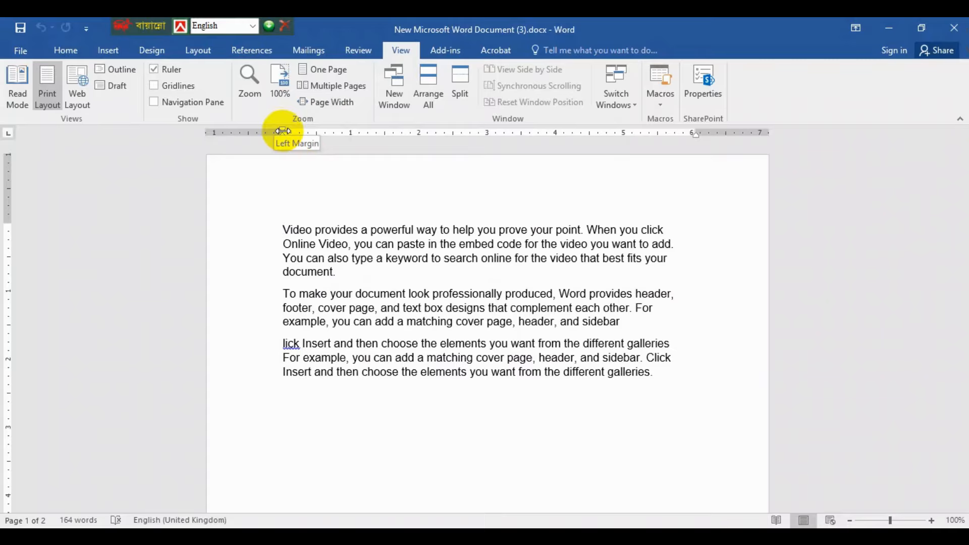
Reposition the page's left margin to about 0.9 inch and try to adjust the first paragraph's right indent
{"action": "left_click_drag", "start_coordinate": [283, 132], "coordinate": [354, 141]}
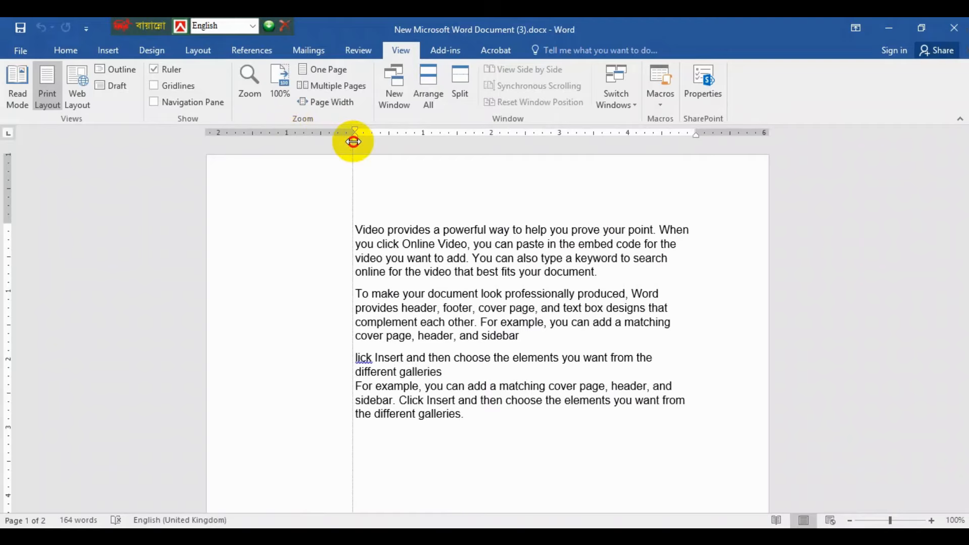
{"action": "left_click_drag", "start_coordinate": [354, 142], "coordinate": [268, 142]}
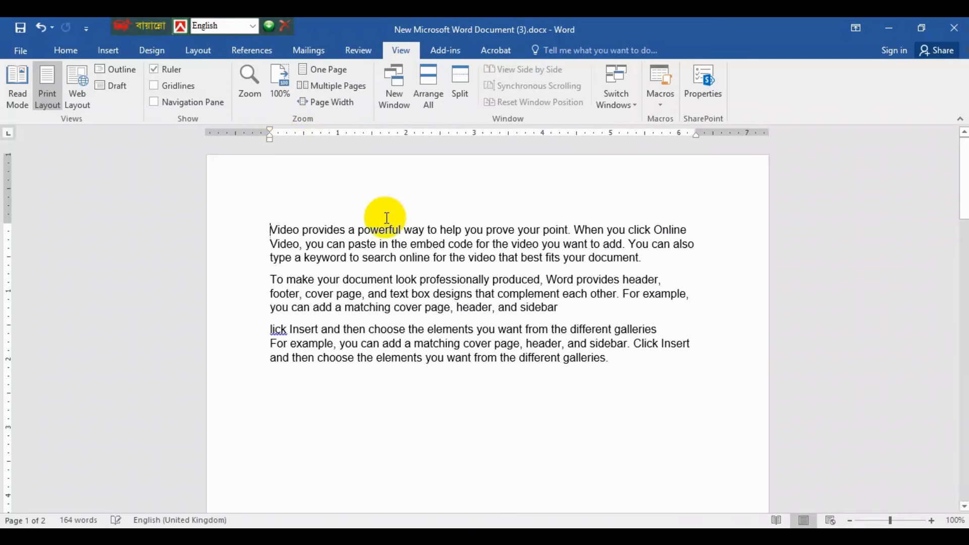
{"action": "left_click", "coordinate": [696, 136]}
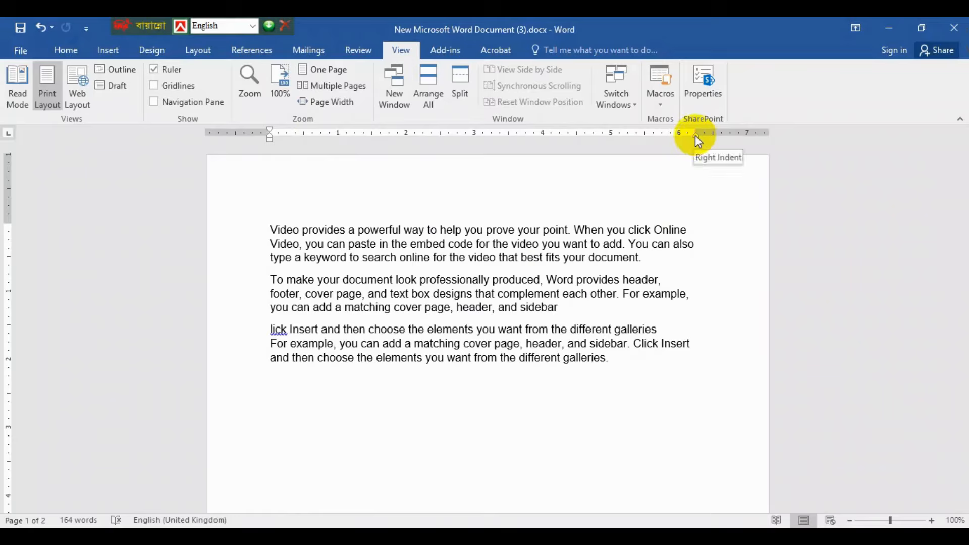
{"action": "left_click", "coordinate": [697, 134]}
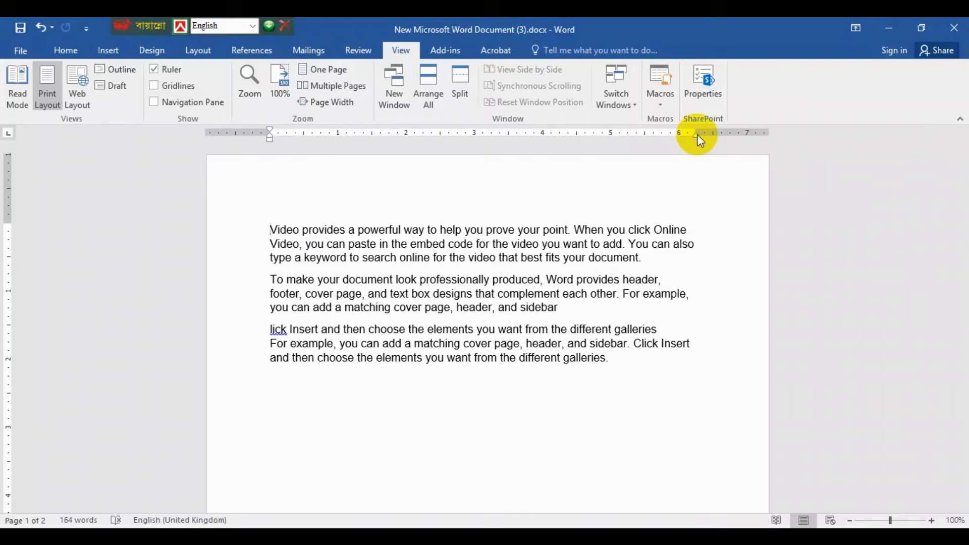
{"action": "left_click", "coordinate": [697, 134]}
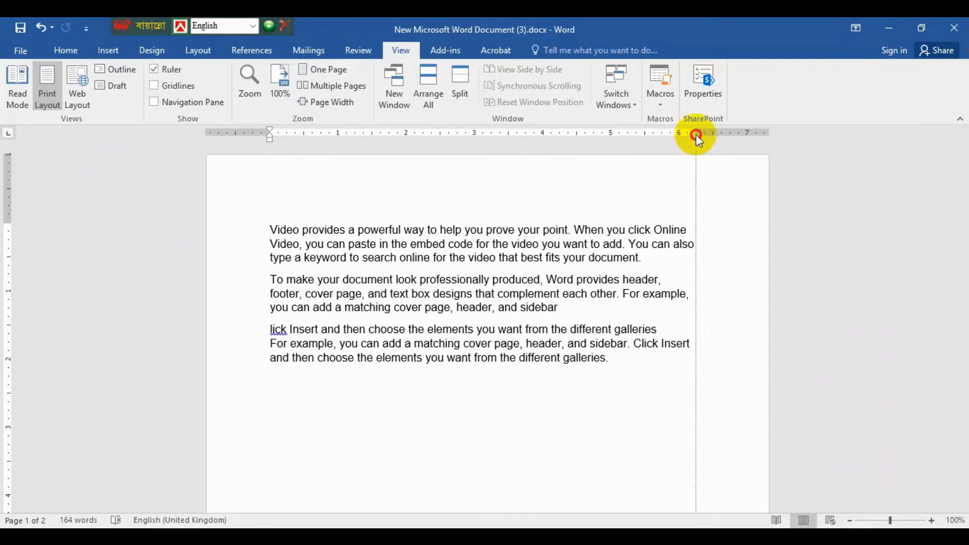
{"action": "mouse_move", "coordinate": [695, 135]}
{"action": "left_mouse_down"}
{"action": "mouse_move", "coordinate": [620, 135]}
{"action": "mouse_move", "coordinate": [694, 137]}
{"action": "left_mouse_up"}
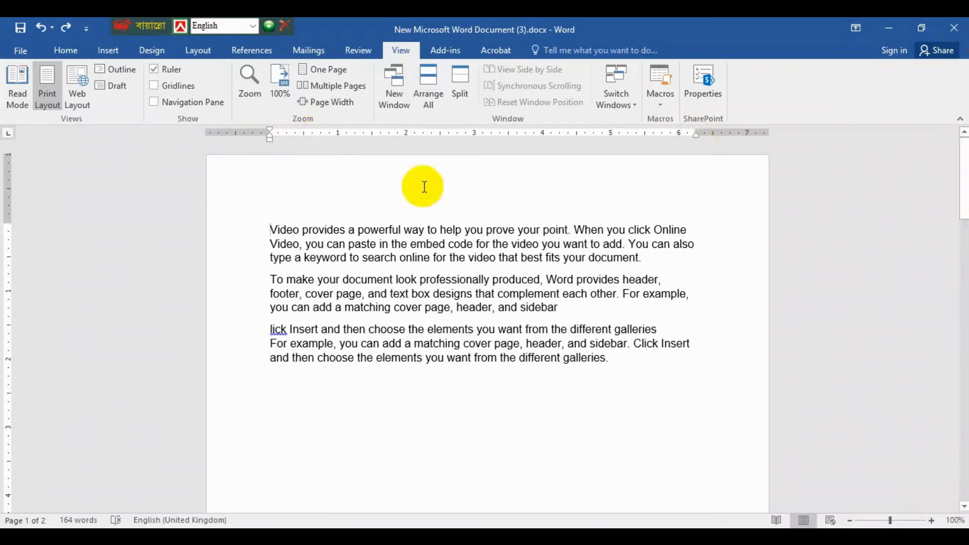
Set the left indent of the whole second paragraph to 2 inches
{"action": "left_click", "coordinate": [273, 283]}
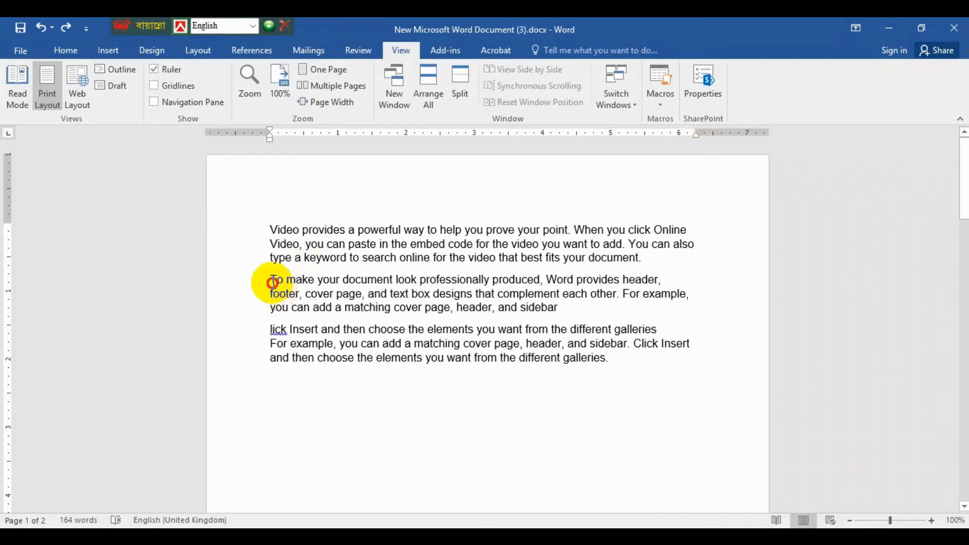
{"action": "left_click_drag", "start_coordinate": [272, 282], "coordinate": [564, 315]}
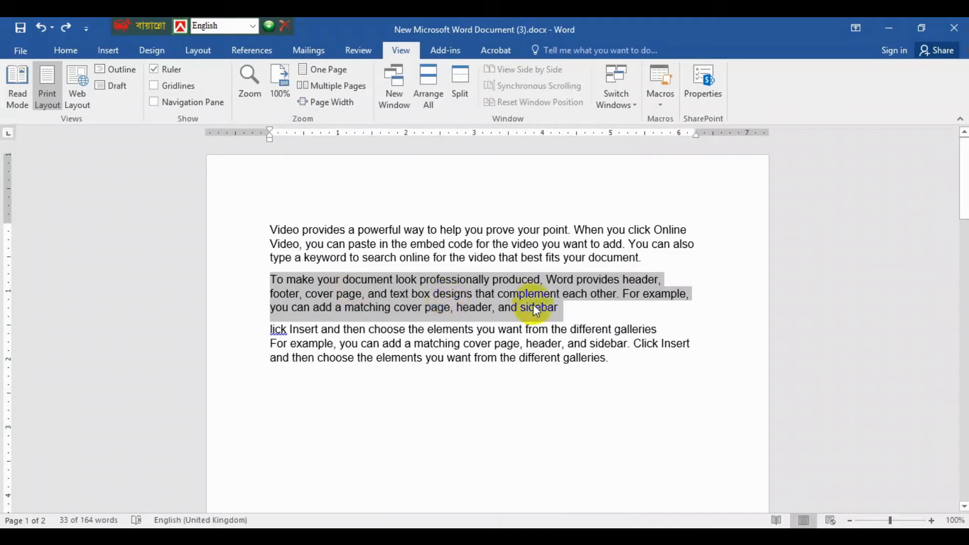
{"action": "left_click_drag", "start_coordinate": [268, 138], "coordinate": [406, 160]}
Set the first paragraph's right indent at about the 6-inch mark of the ruler
{"action": "left_click", "coordinate": [698, 171]}
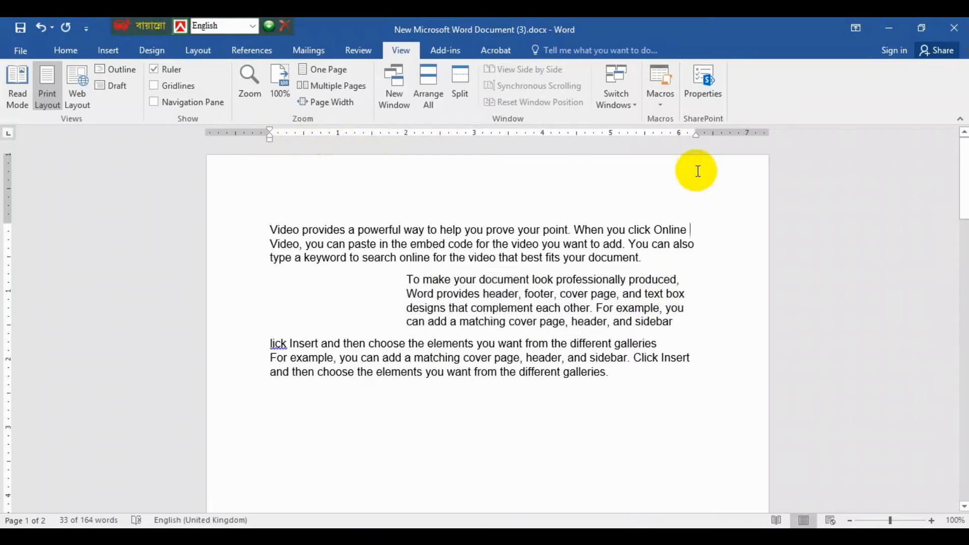
{"action": "left_click", "coordinate": [696, 134]}
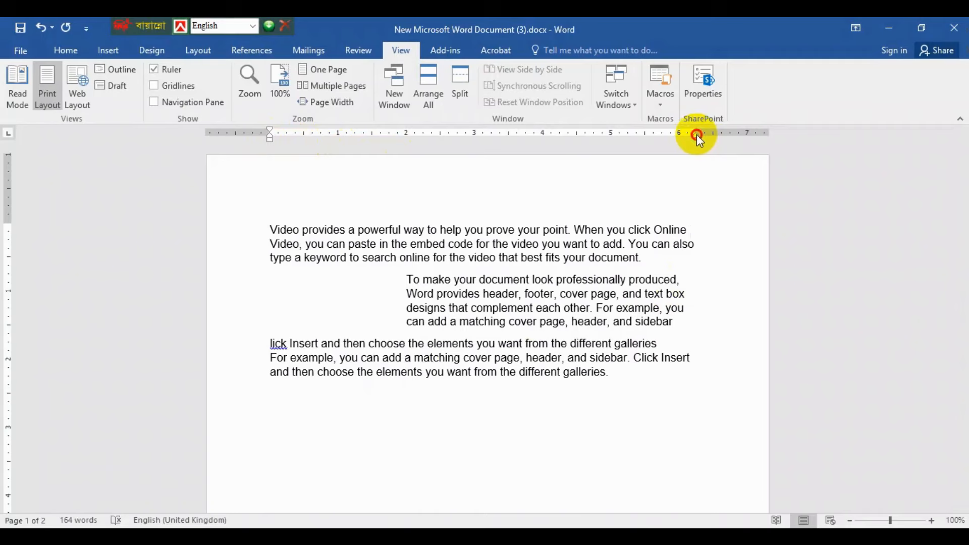
{"action": "left_click_drag", "start_coordinate": [697, 134], "coordinate": [676, 135]}
Narrow the second paragraph by setting its right indent at about the 4.4-inch mark of the ruler
{"action": "left_click_drag", "start_coordinate": [407, 292], "coordinate": [568, 333]}
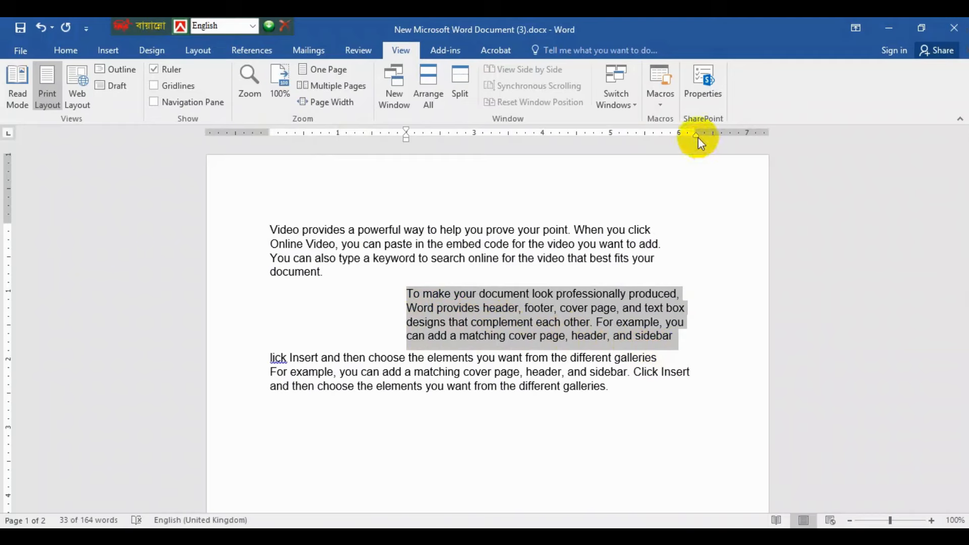
{"action": "left_click_drag", "start_coordinate": [698, 137], "coordinate": [572, 125]}
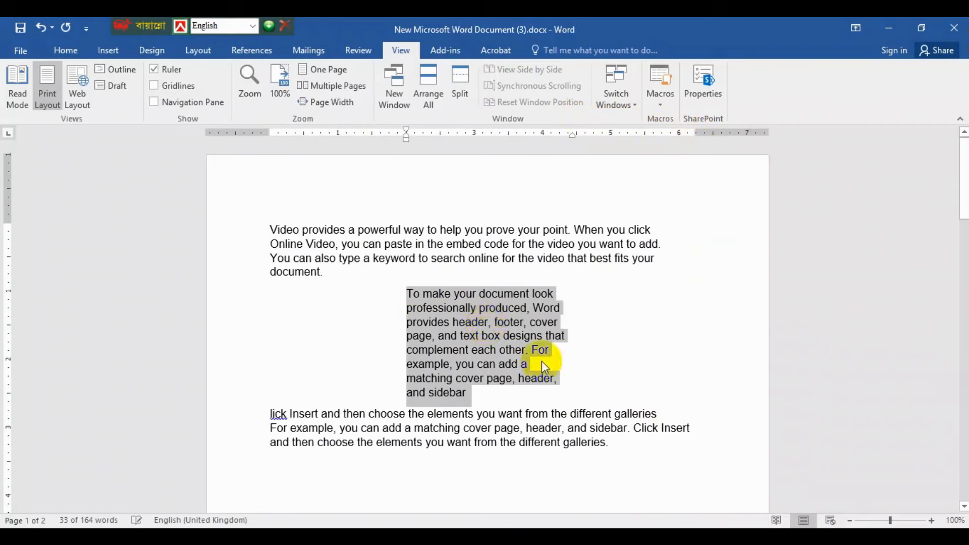
{"action": "left_click", "coordinate": [624, 350]}
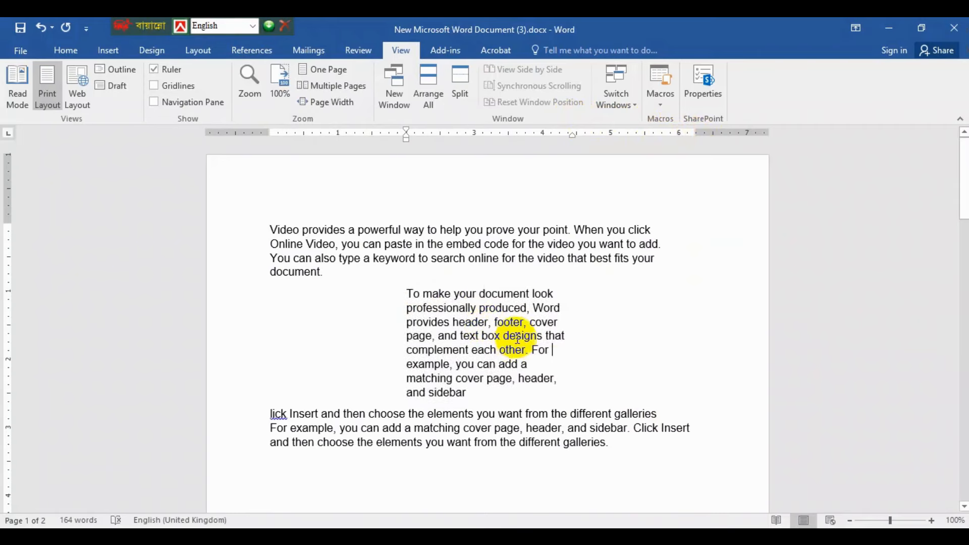
{"action": "scroll", "coordinate": [485, 373], "scroll_direction": "down", "scroll_amount": 1}
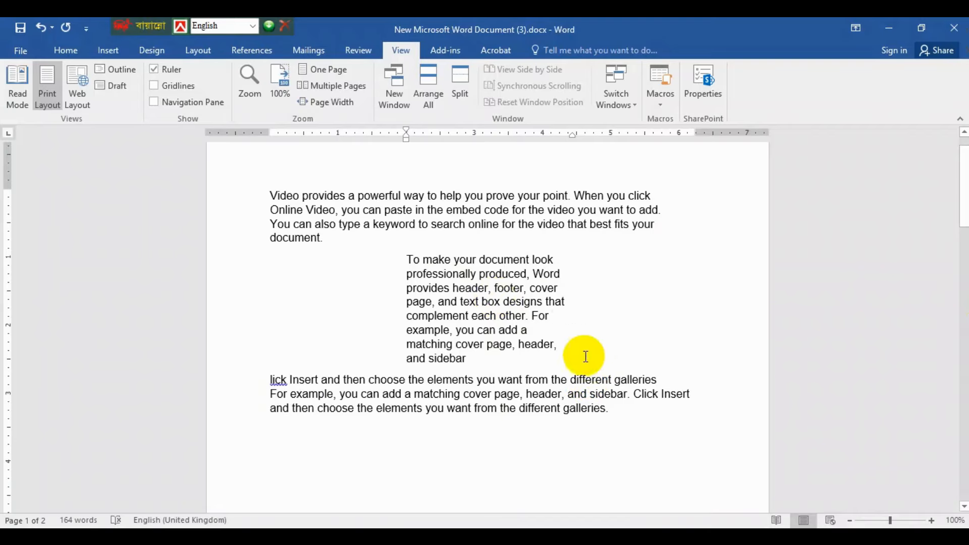
{"action": "key", "text": "ctrl+z"}
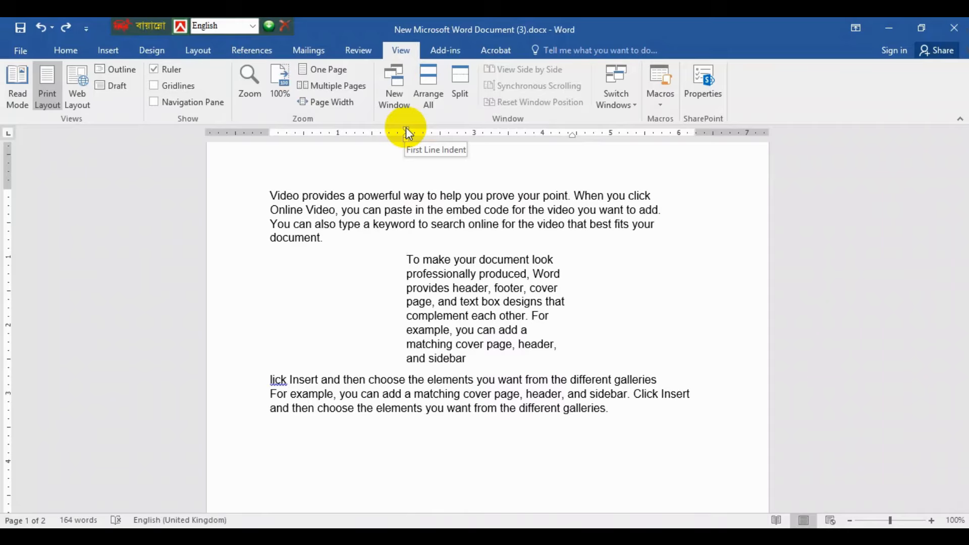
Apply a first-line indent of about 0.9 inch to the first paragraph and undo all margin and indent changes
{"action": "left_click", "coordinate": [271, 196]}
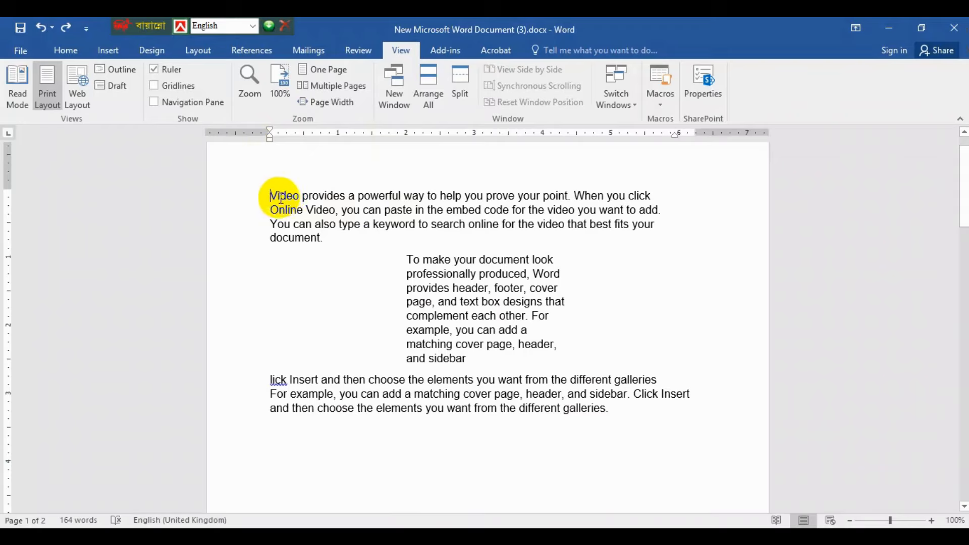
{"action": "left_click", "coordinate": [372, 196]}
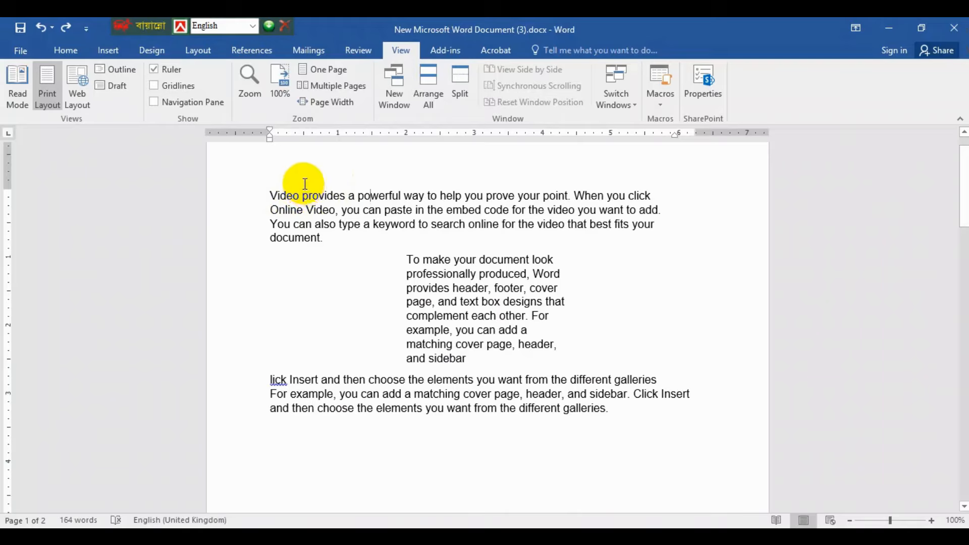
{"action": "left_click", "coordinate": [270, 195]}
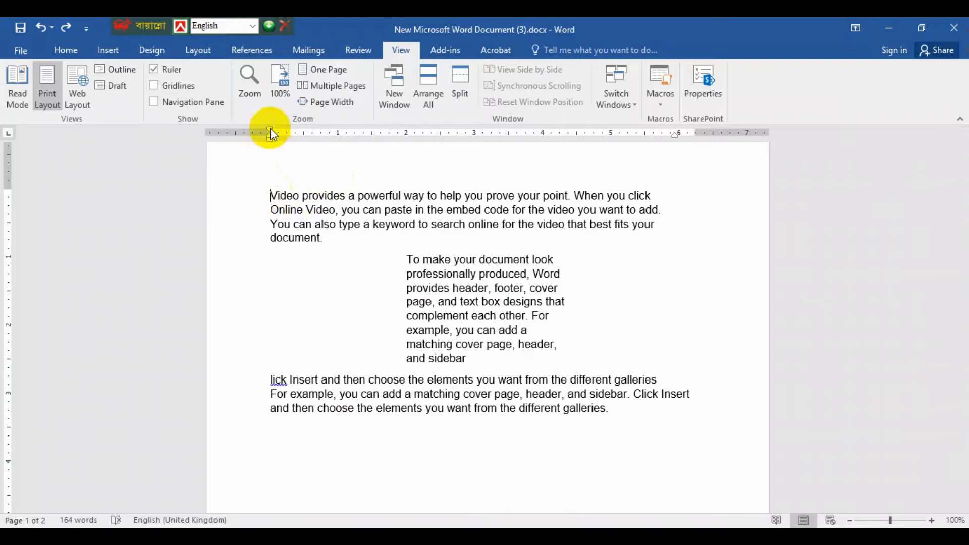
{"action": "mouse_move", "coordinate": [273, 133]}
{"action": "left_mouse_down"}
{"action": "mouse_move", "coordinate": [346, 138]}
{"action": "mouse_move", "coordinate": [331, 135]}
{"action": "left_mouse_up"}
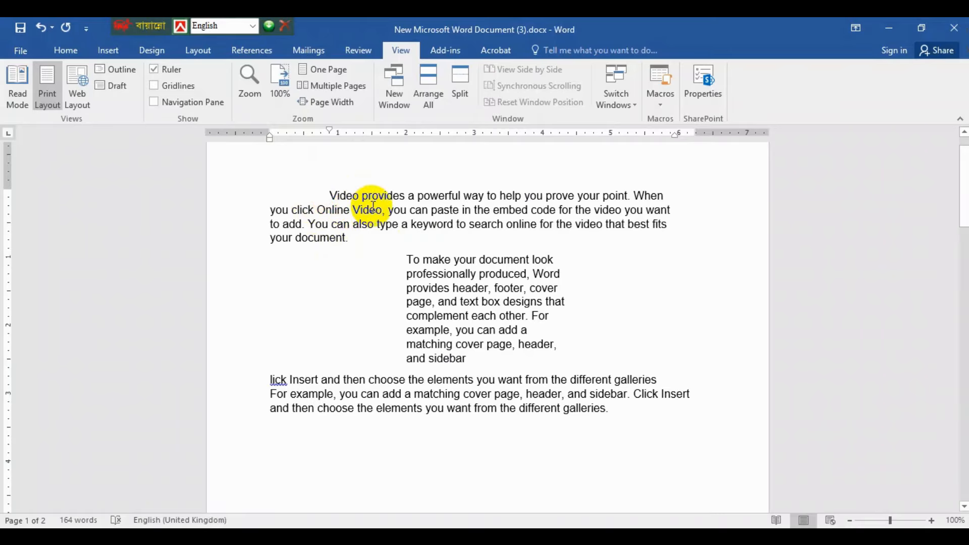
{"action": "key", "text": "ctrl+z"}
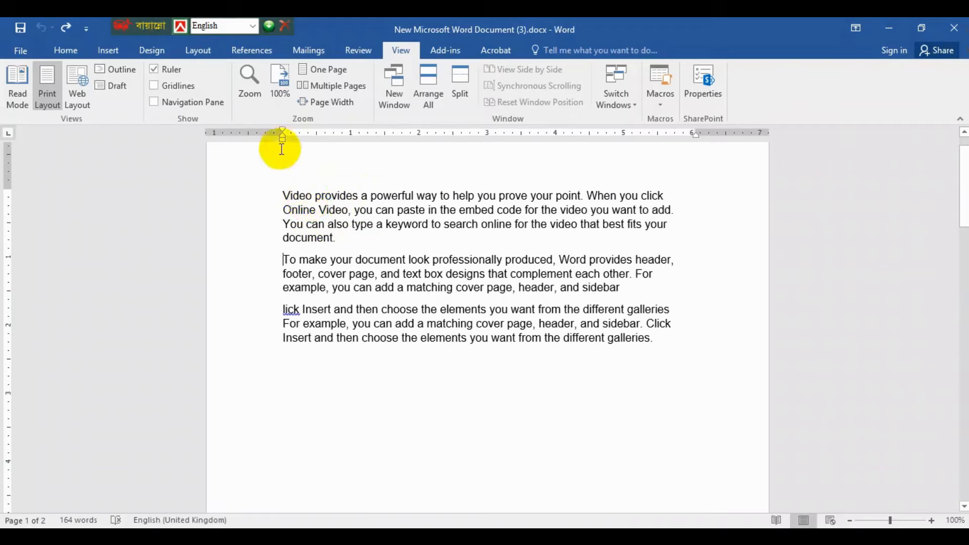
Apply a hanging indent of about 1 inch to the second paragraph
{"action": "left_click", "coordinate": [286, 263]}
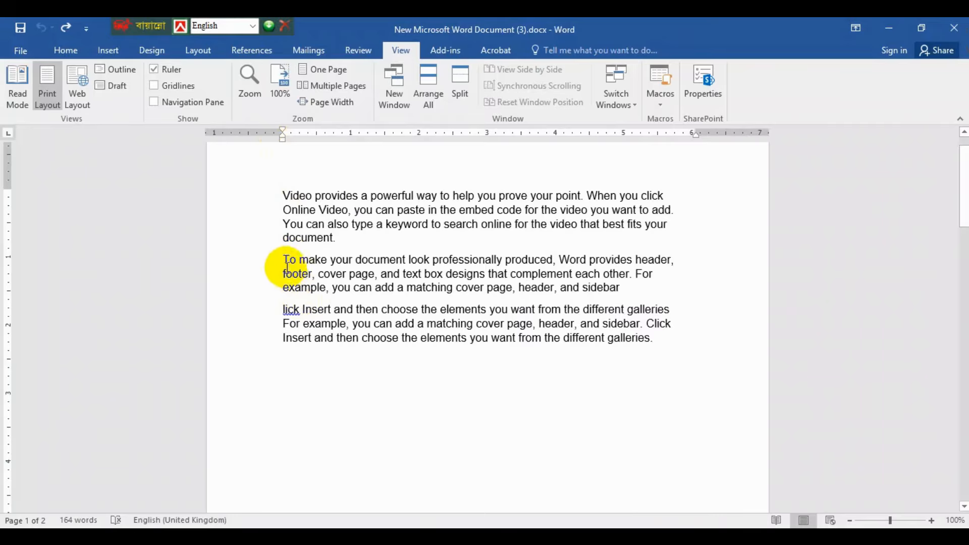
{"action": "left_click_drag", "start_coordinate": [285, 260], "coordinate": [310, 256]}
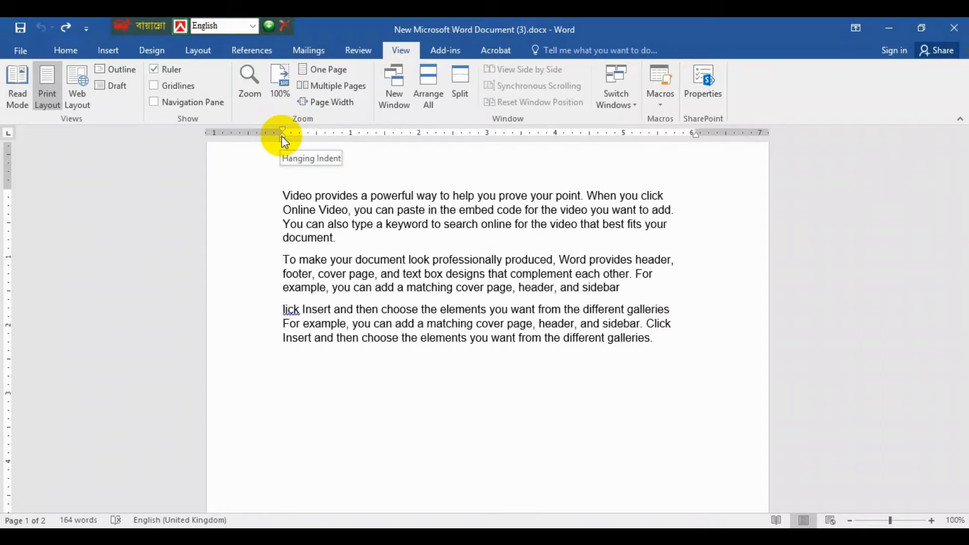
{"action": "left_click_drag", "start_coordinate": [282, 136], "coordinate": [357, 155]}
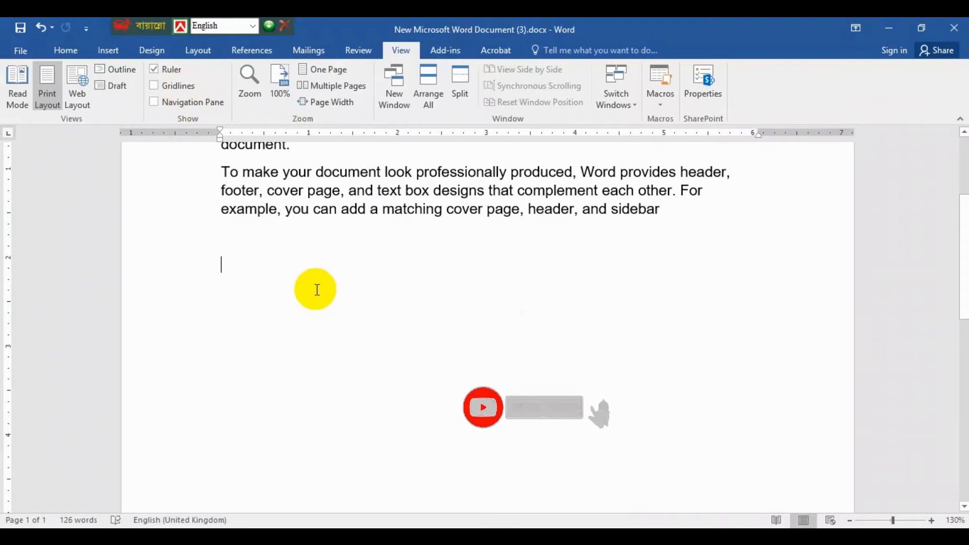
Draw an explosion shape about 0.8 inch wide and 1 inch high below the second paragraph
{"action": "left_click", "coordinate": [107, 50]}
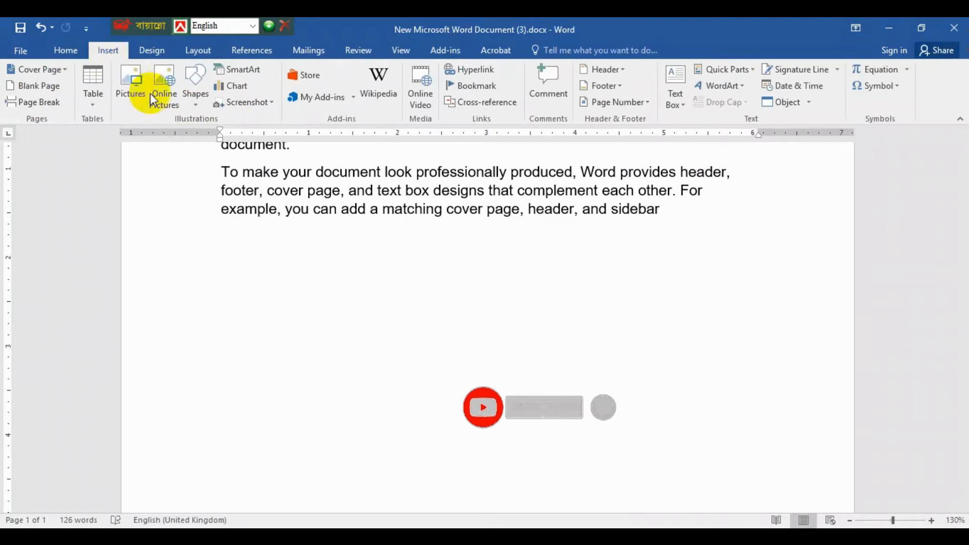
{"action": "left_click", "coordinate": [190, 104]}
{"action": "left_click", "coordinate": [202, 440]}
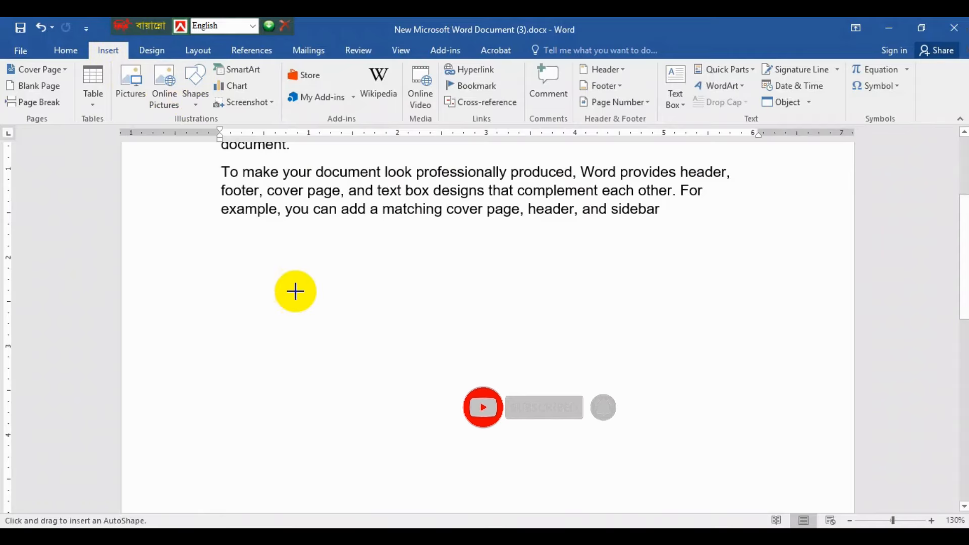
{"action": "left_click_drag", "start_coordinate": [256, 273], "coordinate": [329, 364]}
{"action": "left_click", "coordinate": [443, 337]}
Place two copies of the explosion shape beside the original so that three stand roughly in a row
{"action": "left_click", "coordinate": [299, 308]}
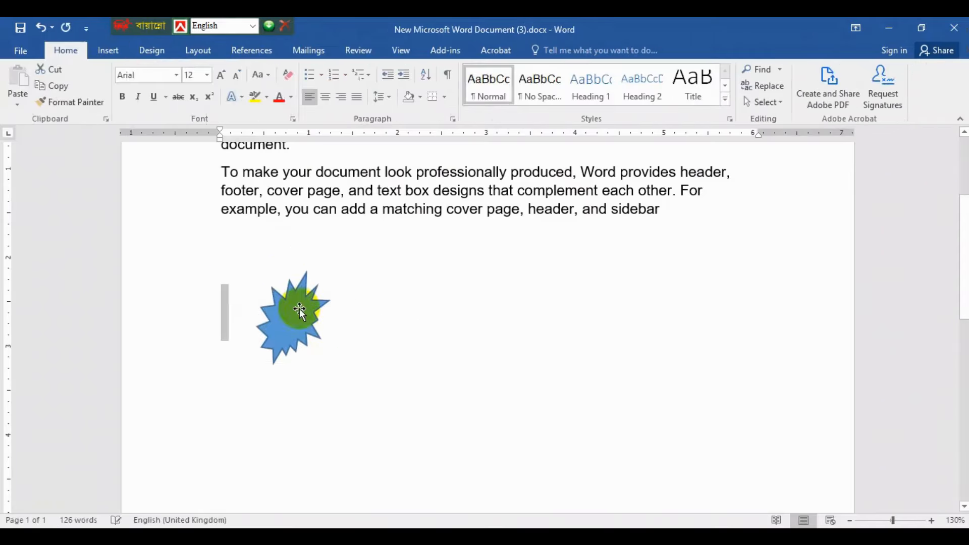
{"action": "left_click_drag", "start_coordinate": [300, 309], "coordinate": [517, 369], "text": "ctrl"}
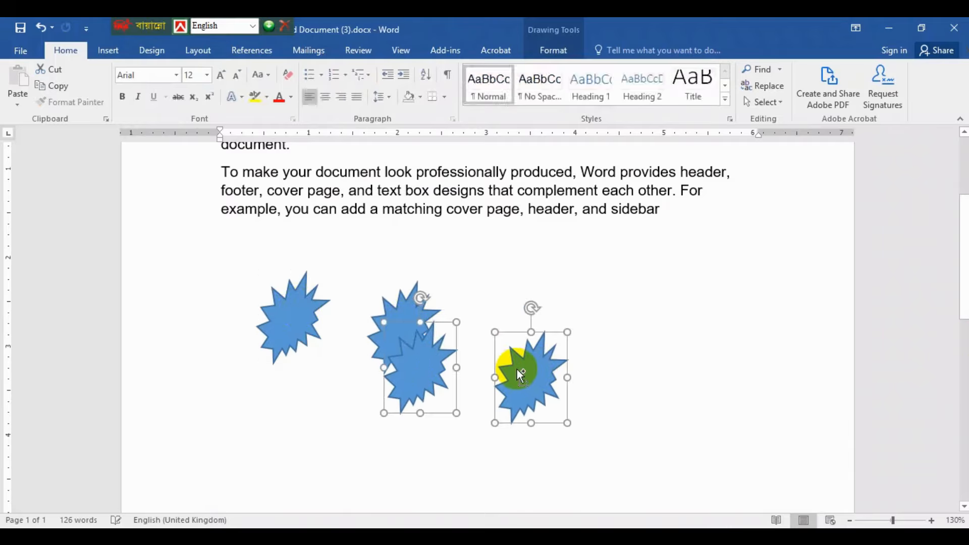
{"action": "left_click", "coordinate": [474, 383]}
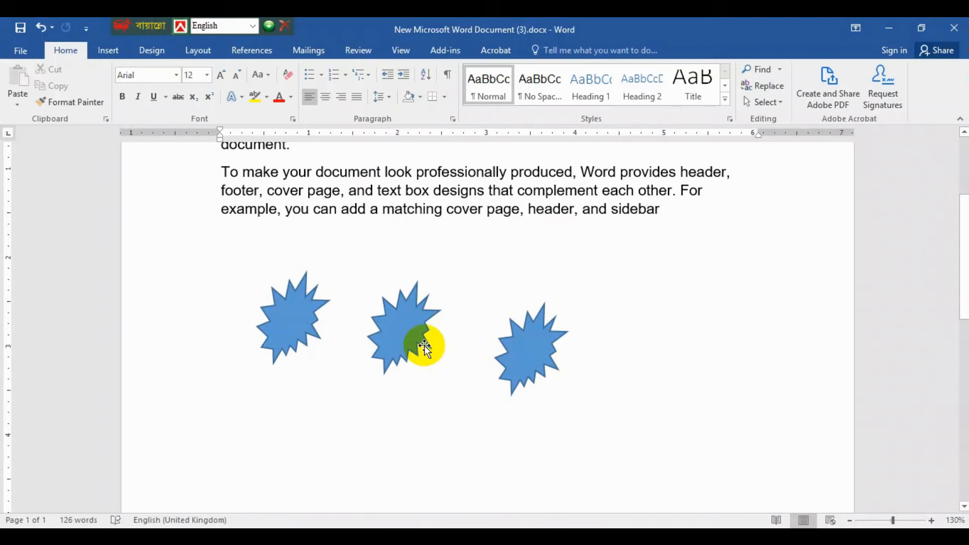
Show the gridlines and use them to align the second and third explosion shapes level with the first one
{"action": "left_click", "coordinate": [393, 54]}
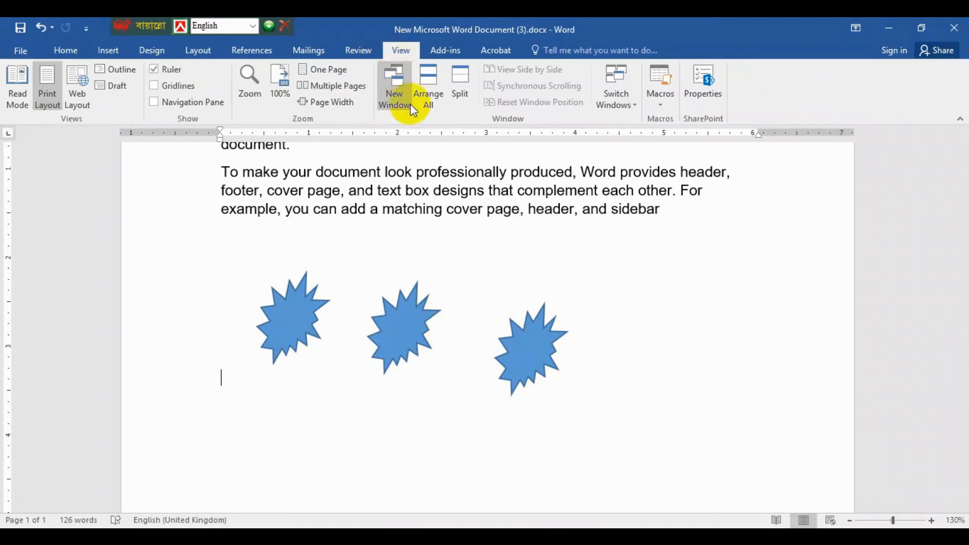
{"action": "left_click", "coordinate": [157, 89]}
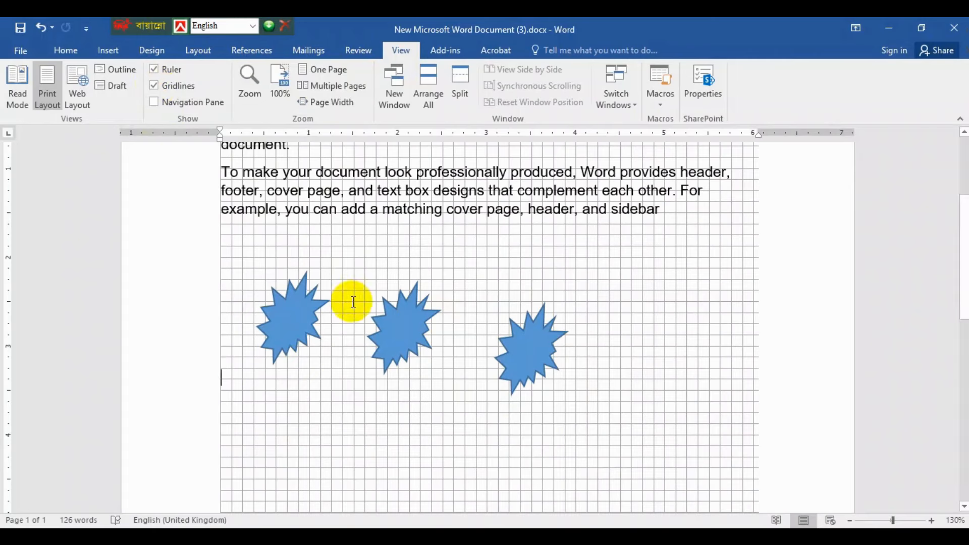
{"action": "left_click", "coordinate": [300, 300]}
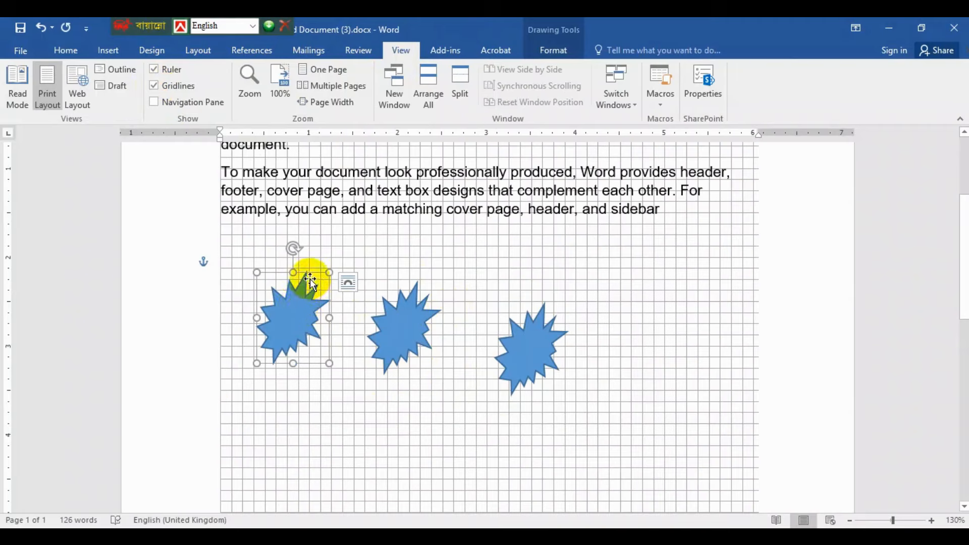
{"action": "left_click", "coordinate": [405, 329]}
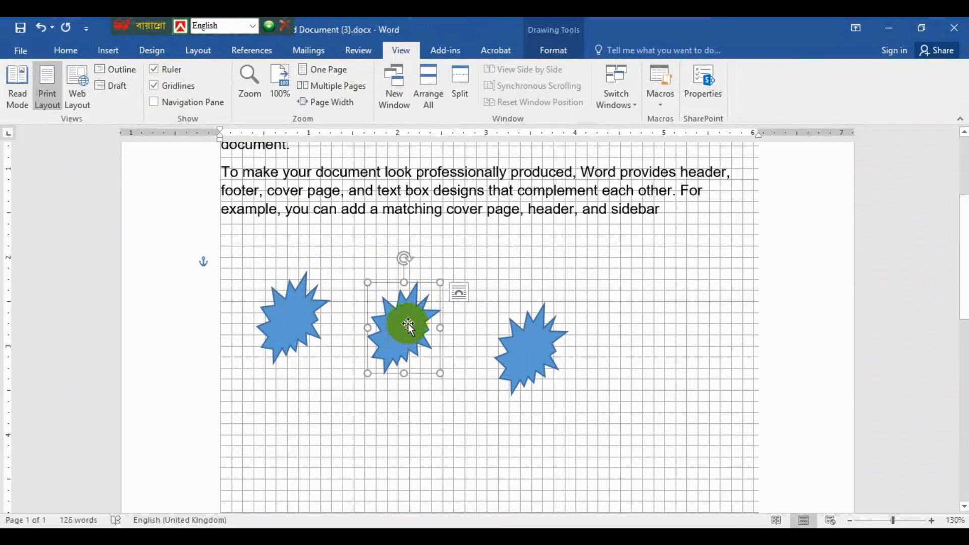
{"action": "left_click_drag", "start_coordinate": [413, 313], "coordinate": [415, 307]}
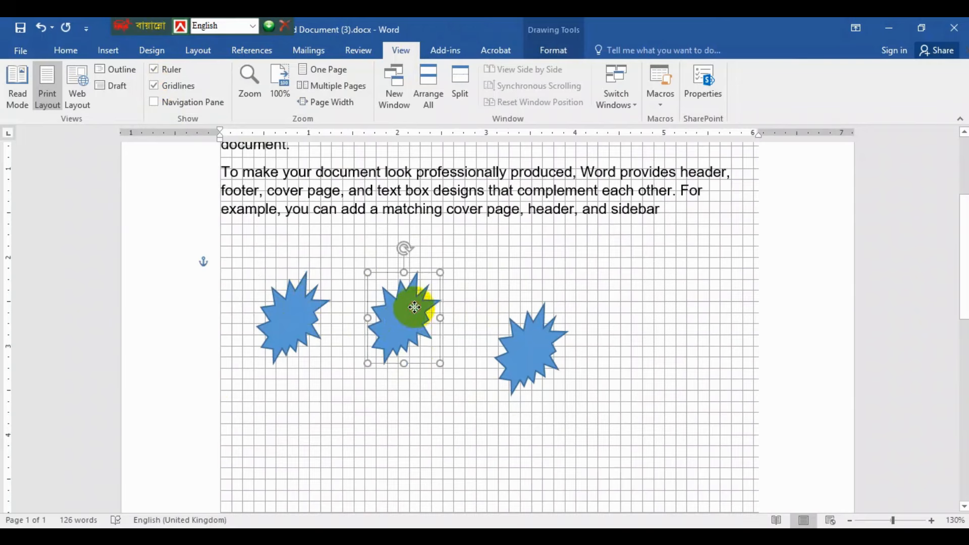
{"action": "left_click", "coordinate": [300, 303]}
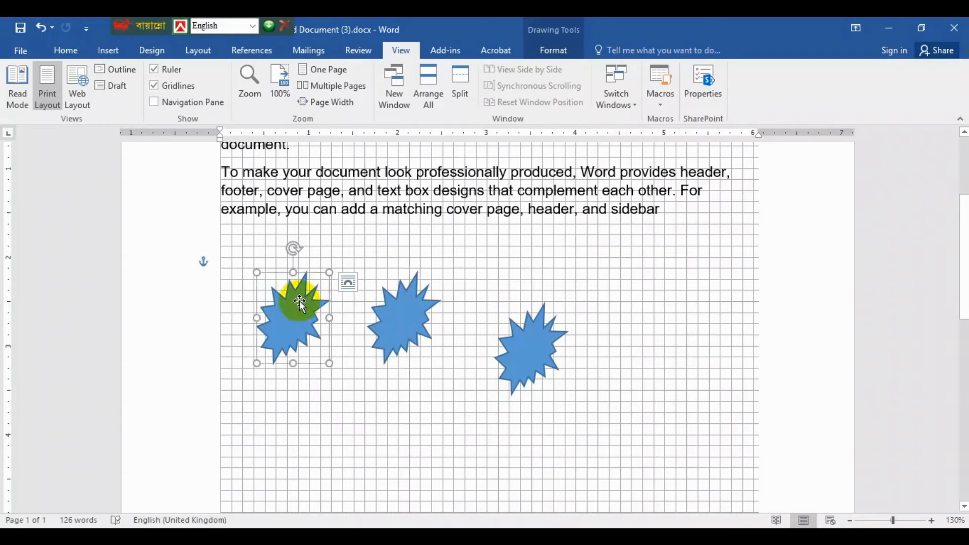
{"action": "left_click_drag", "start_coordinate": [530, 347], "coordinate": [532, 324]}
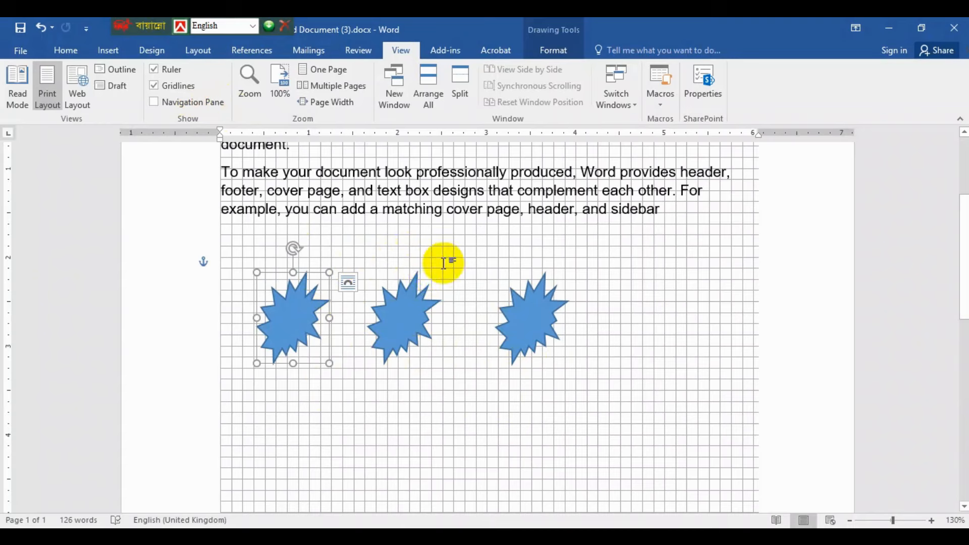
Hide the gridlines and show the Navigation Pane
{"action": "left_click", "coordinate": [155, 85]}
{"action": "left_click", "coordinate": [419, 378]}
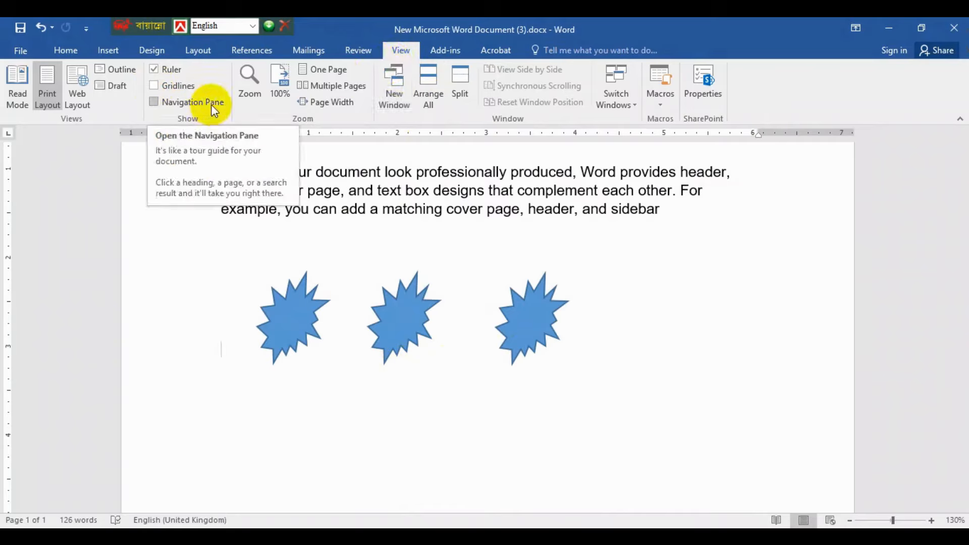
{"action": "left_click", "coordinate": [155, 101]}
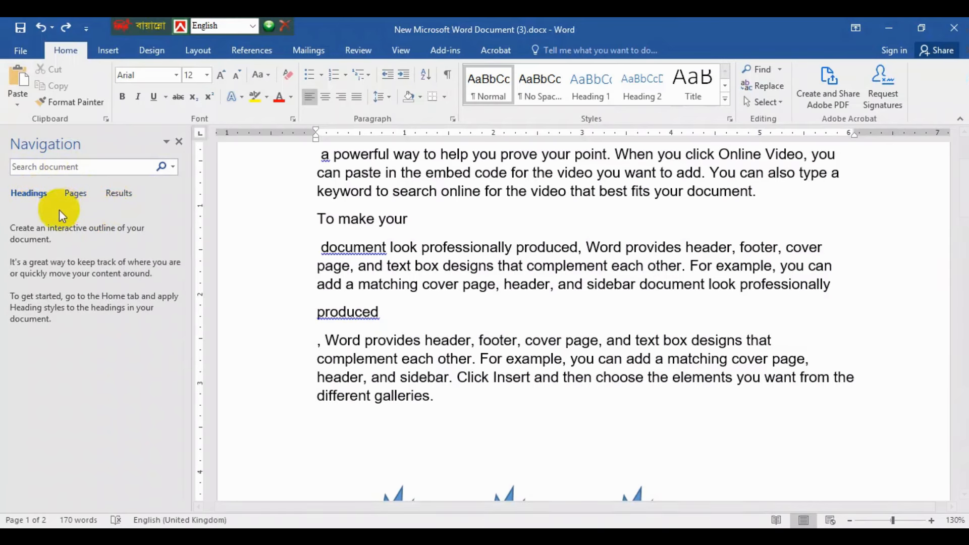
Apply the Heading 1 style to the "Video provides" and "To make your" lines
{"action": "scroll", "coordinate": [372, 238], "scroll_direction": "up", "scroll_amount": 1}
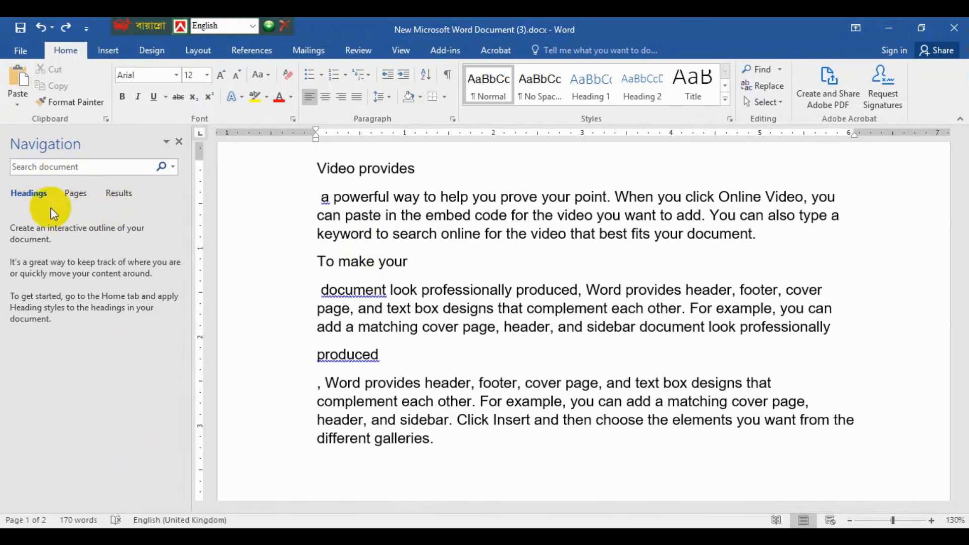
{"action": "scroll", "coordinate": [439, 274], "scroll_direction": "down", "scroll_amount": 4}
{"action": "scroll", "coordinate": [472, 252], "scroll_direction": "up", "scroll_amount": 2}
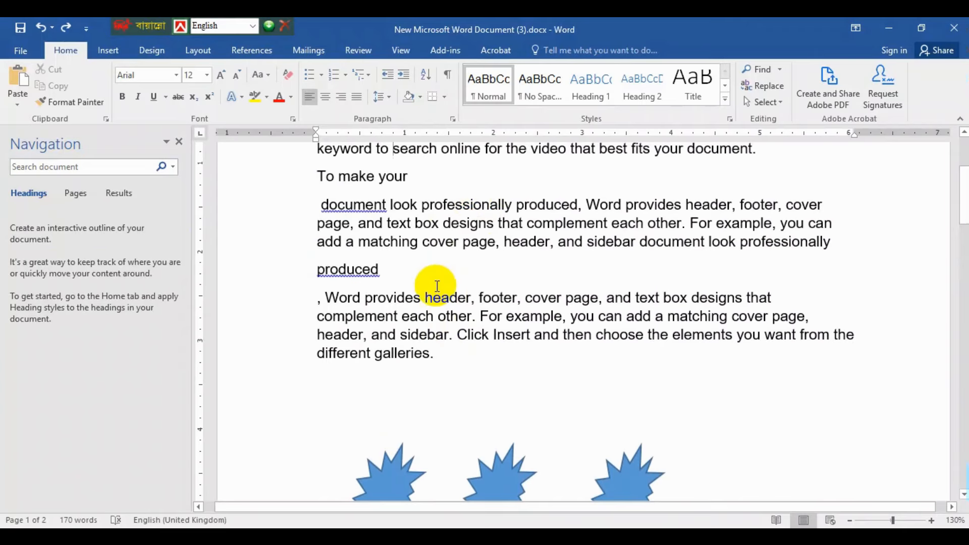
{"action": "scroll", "coordinate": [385, 303], "scroll_direction": "up", "scroll_amount": 2}
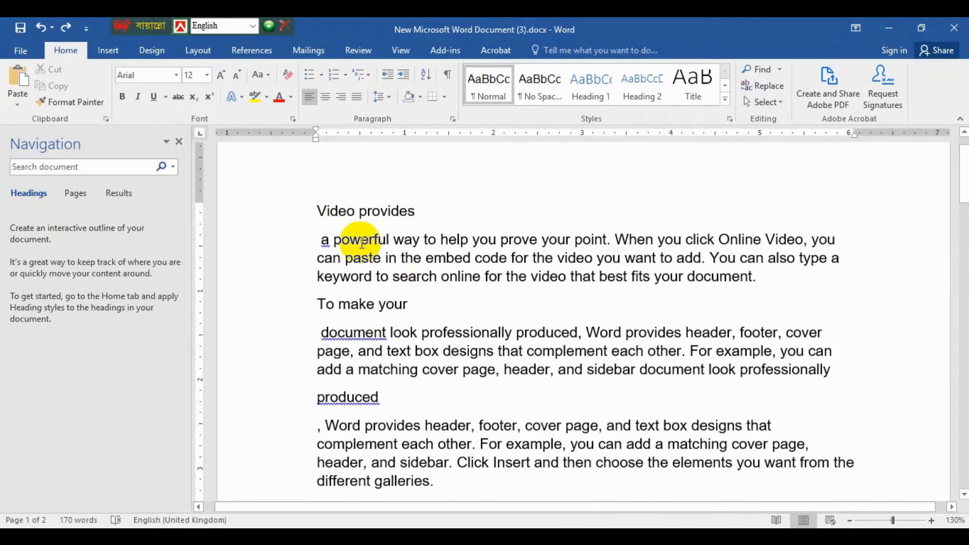
{"action": "scroll", "coordinate": [388, 252], "scroll_direction": "down", "scroll_amount": 2}
{"action": "scroll", "coordinate": [426, 253], "scroll_direction": "up", "scroll_amount": 3}
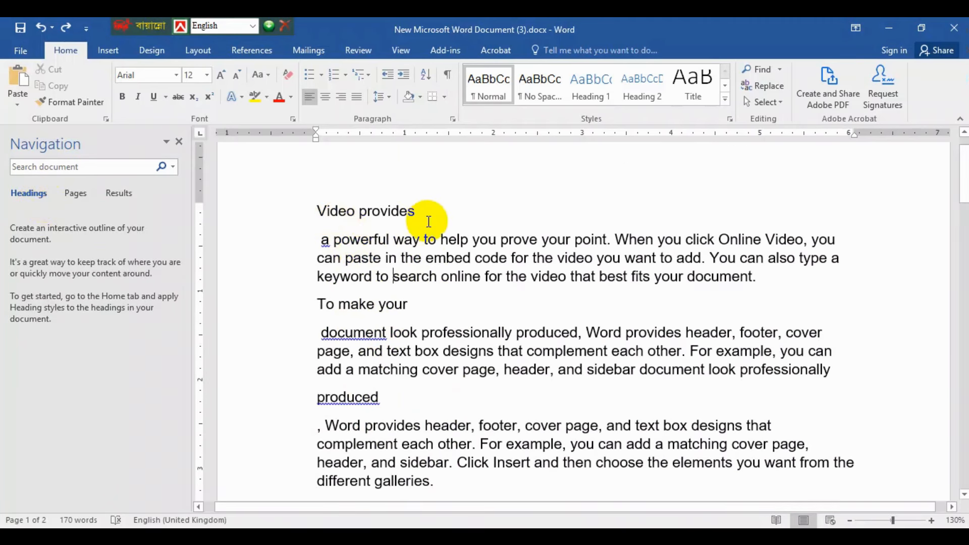
{"action": "left_click_drag", "start_coordinate": [417, 213], "coordinate": [318, 211]}
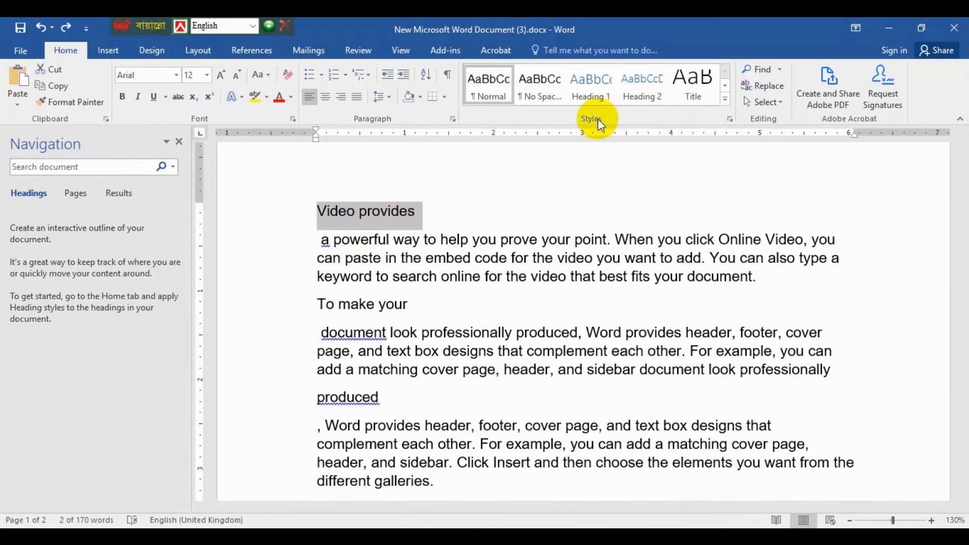
{"action": "left_click", "coordinate": [598, 89]}
{"action": "scroll", "coordinate": [444, 234], "scroll_direction": "down", "scroll_amount": 1}
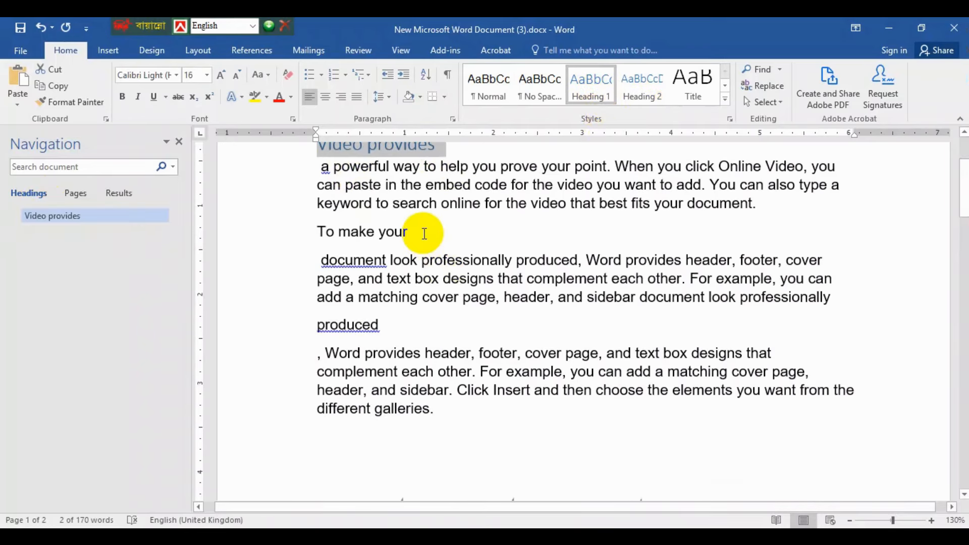
{"action": "left_click_drag", "start_coordinate": [424, 233], "coordinate": [323, 232]}
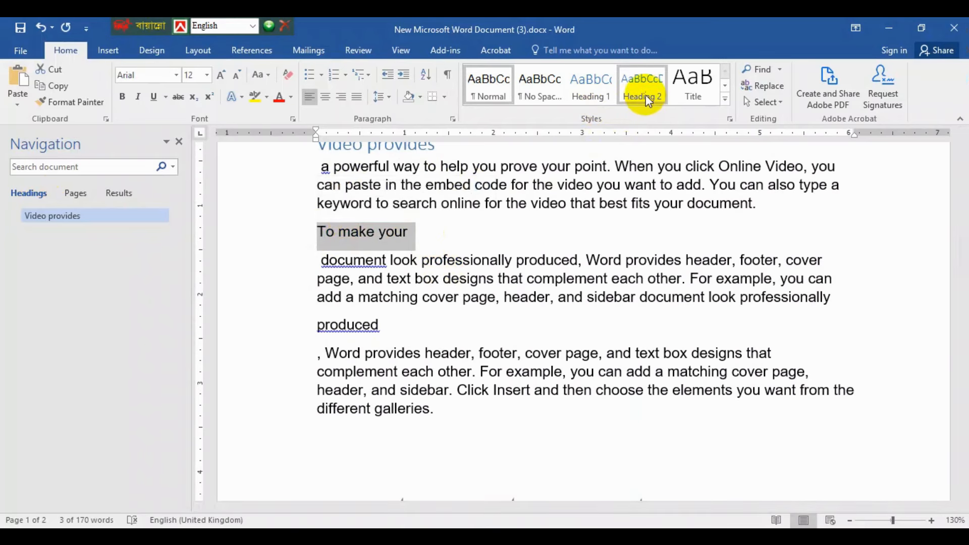
{"action": "left_click", "coordinate": [600, 86]}
Apply the Heading 2 style to the "produced" line below the second paragraph
{"action": "left_click_drag", "start_coordinate": [383, 328], "coordinate": [319, 332]}
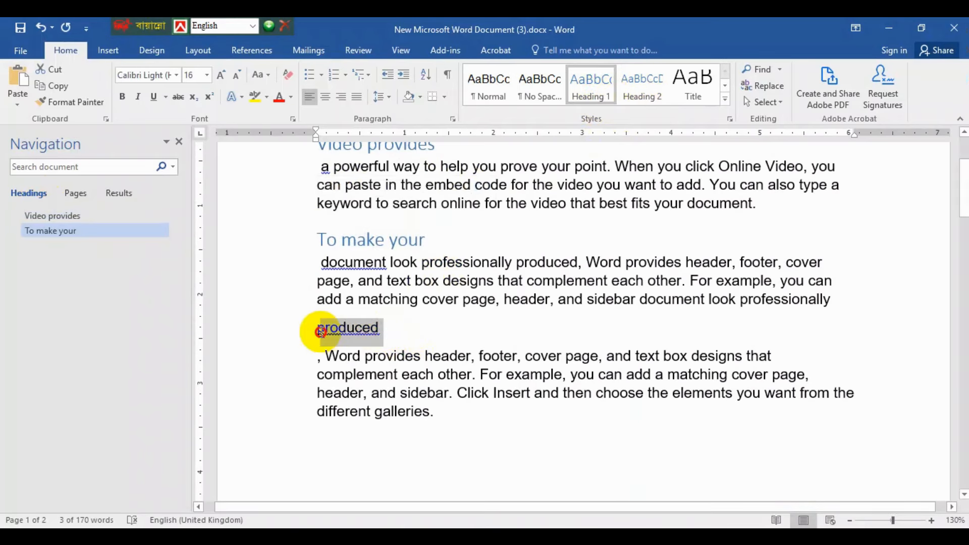
{"action": "left_click", "coordinate": [641, 84]}
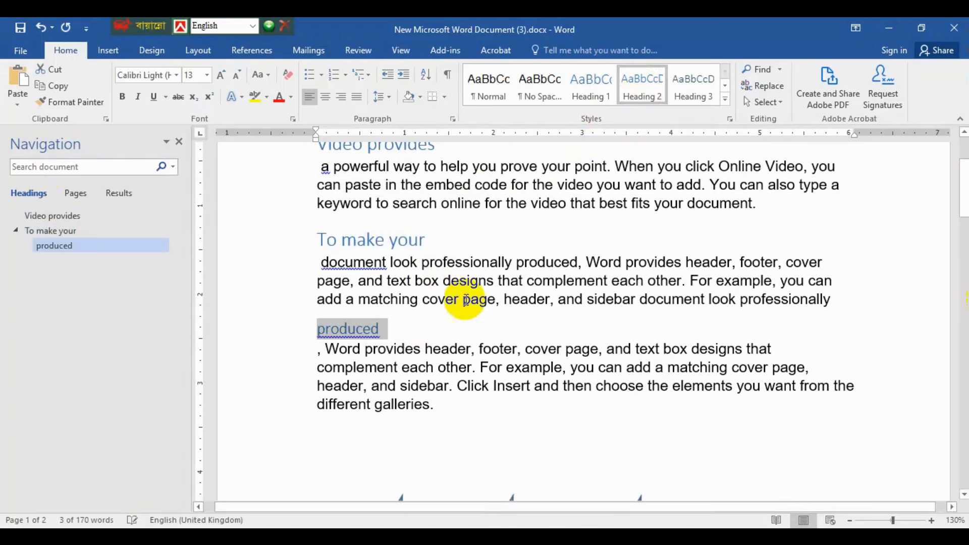
{"action": "scroll", "coordinate": [346, 303], "scroll_direction": "up", "scroll_amount": 3}
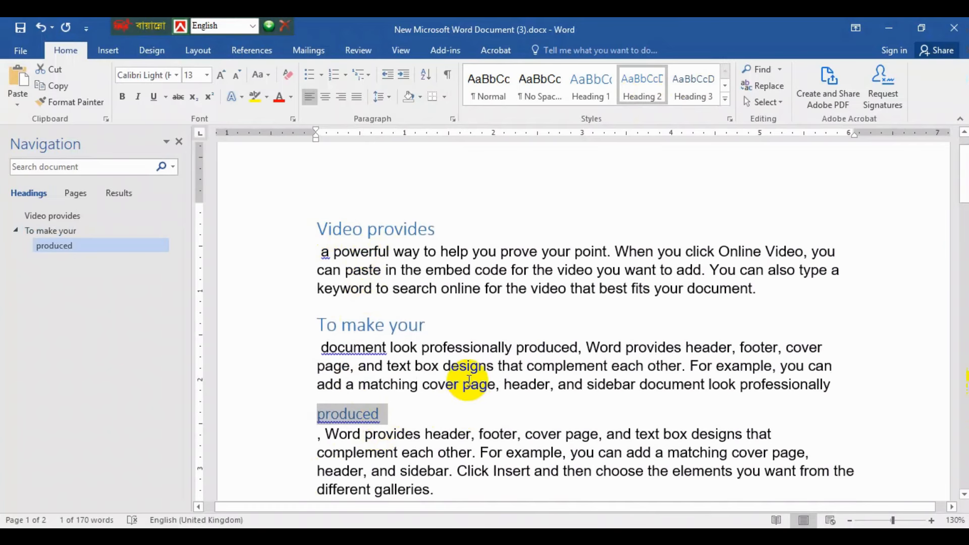
{"action": "scroll", "coordinate": [454, 363], "scroll_direction": "down", "scroll_amount": 1}
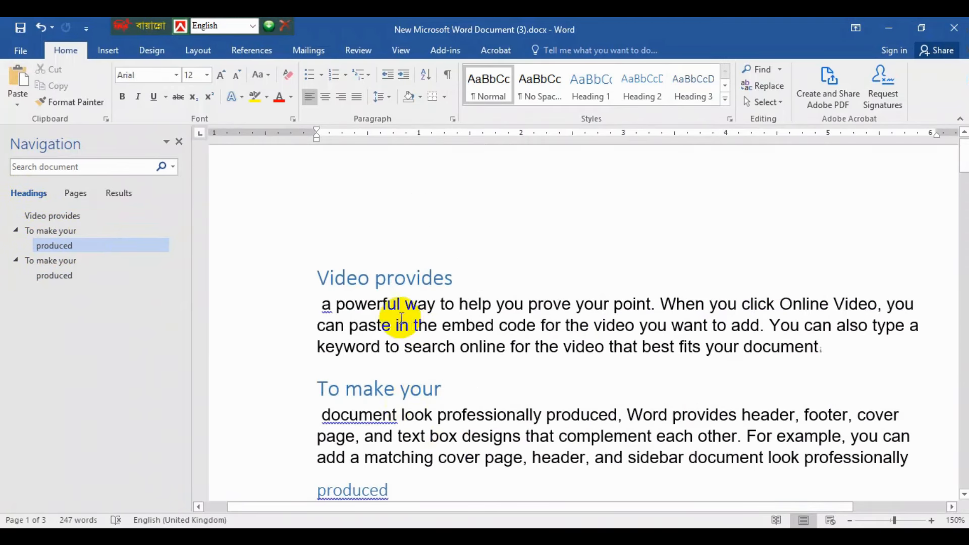
Switch the navigation view to page thumbnails and look through the document's pages and their previews
{"action": "left_click", "coordinate": [78, 194]}
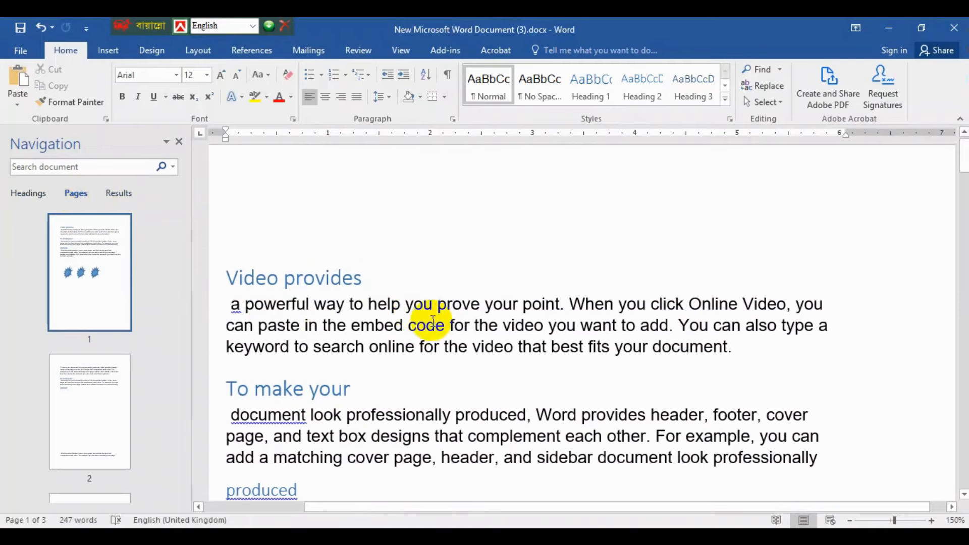
{"action": "scroll", "coordinate": [515, 304], "scroll_direction": "down", "scroll_amount": 1}
{"action": "scroll", "coordinate": [515, 303], "scroll_direction": "down", "scroll_amount": 5}
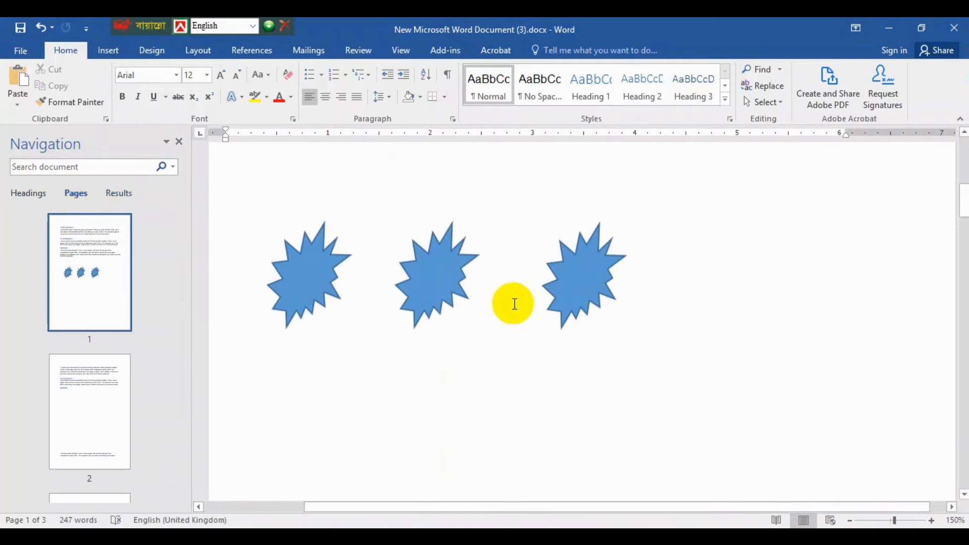
{"action": "scroll", "coordinate": [510, 305], "scroll_direction": "down", "scroll_amount": 3}
{"action": "scroll", "coordinate": [510, 307], "scroll_direction": "up", "scroll_amount": 5}
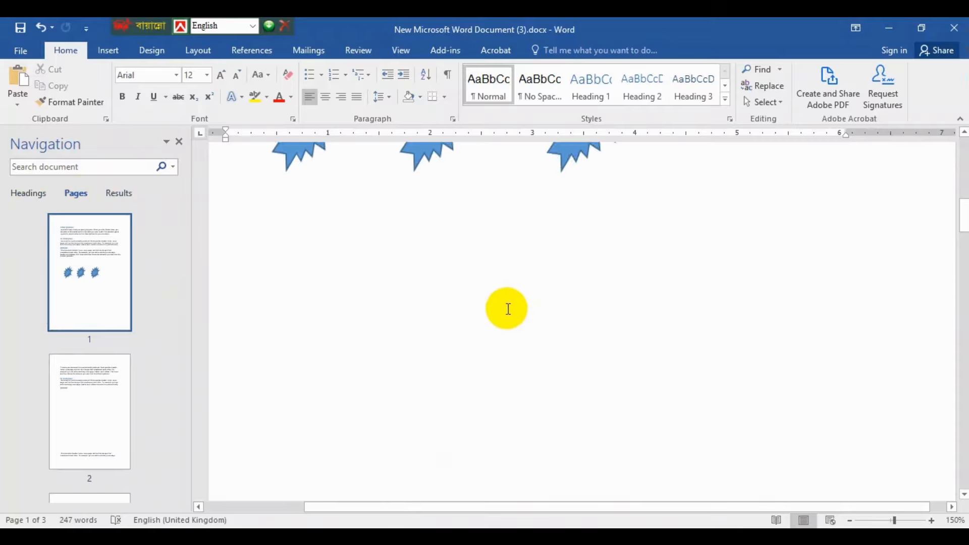
{"action": "scroll", "coordinate": [507, 309], "scroll_direction": "down", "scroll_amount": 5}
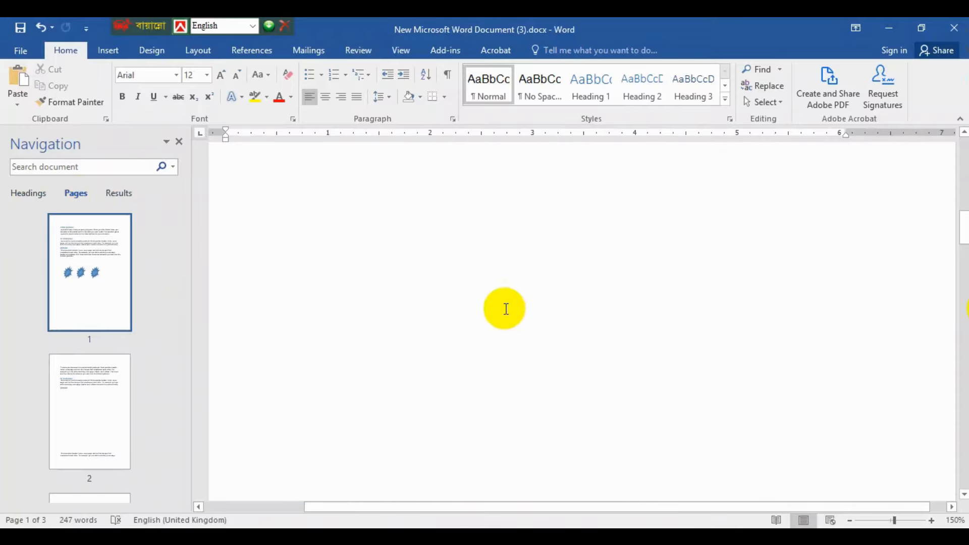
{"action": "scroll", "coordinate": [507, 309], "scroll_direction": "down", "scroll_amount": 3}
{"action": "scroll", "coordinate": [507, 308], "scroll_direction": "up", "scroll_amount": 10}
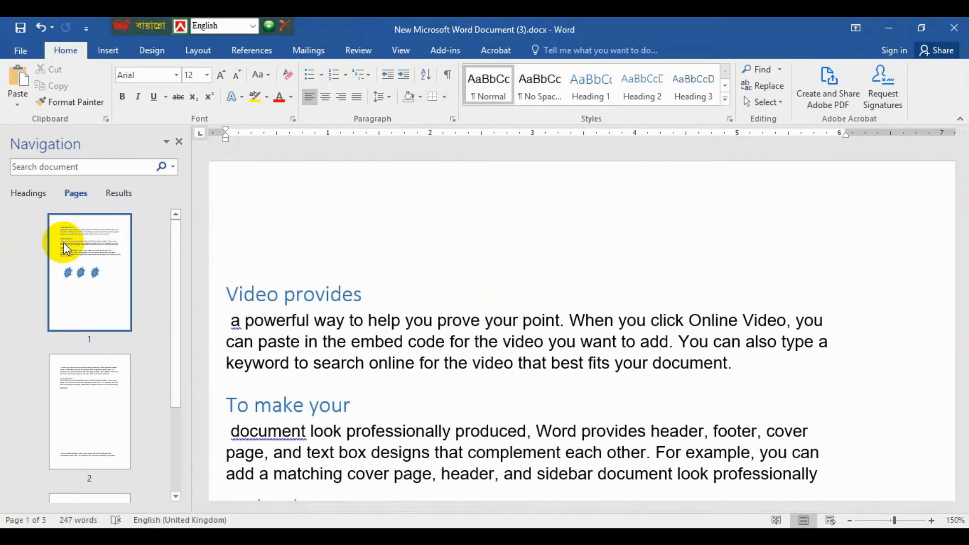
{"action": "left_click", "coordinate": [72, 194]}
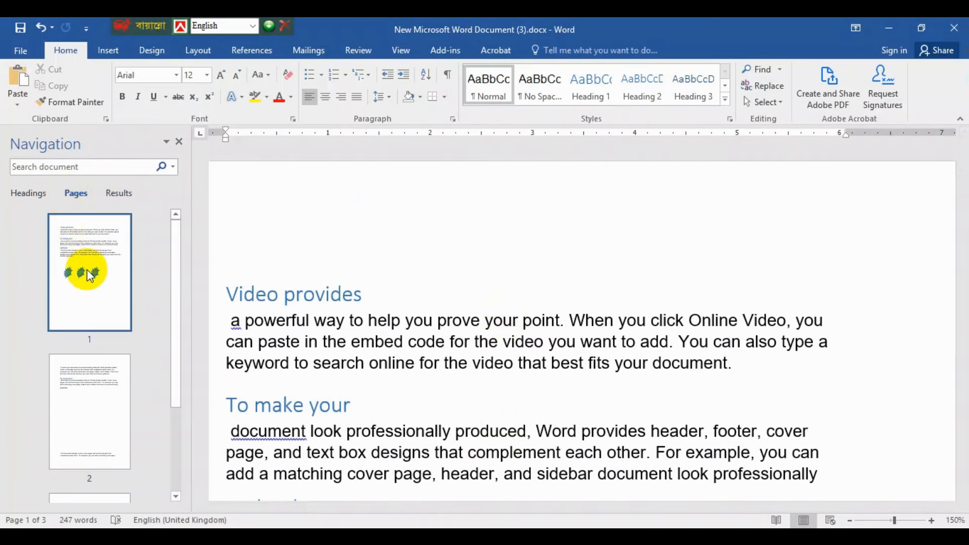
{"action": "scroll", "coordinate": [99, 293], "scroll_direction": "down", "scroll_amount": 3}
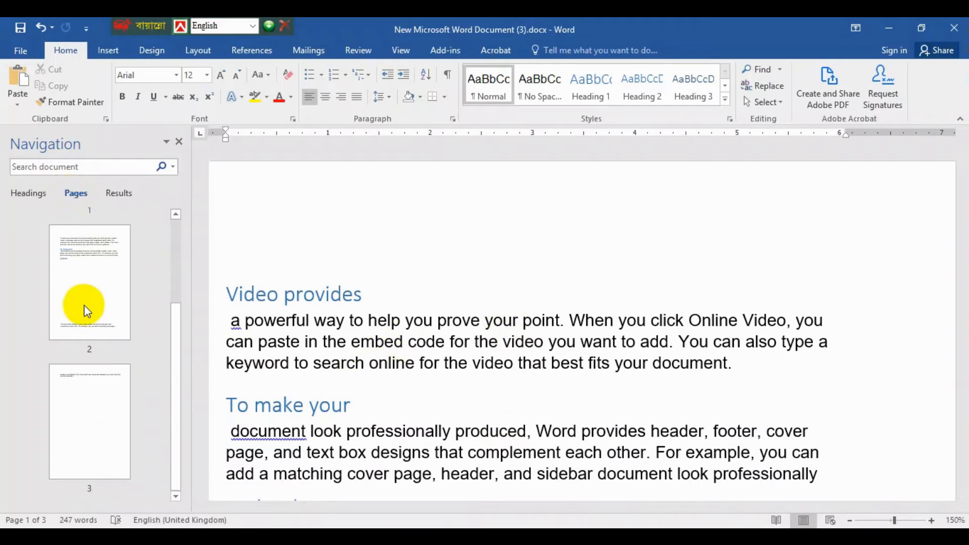
{"action": "scroll", "coordinate": [106, 298], "scroll_direction": "up", "scroll_amount": 3}
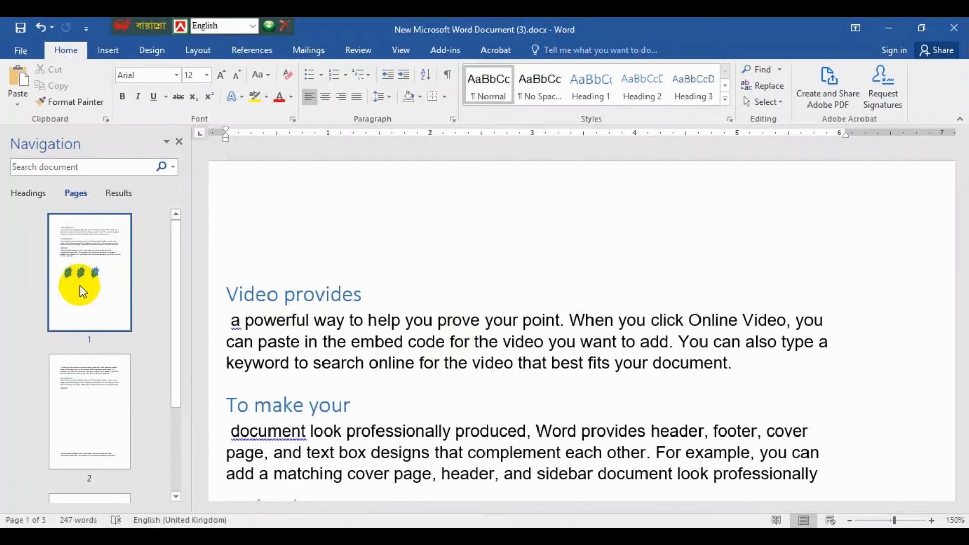
Switch the navigation view to search results and look over the document's headings, paragraphs and shapes
{"action": "left_click", "coordinate": [123, 193]}
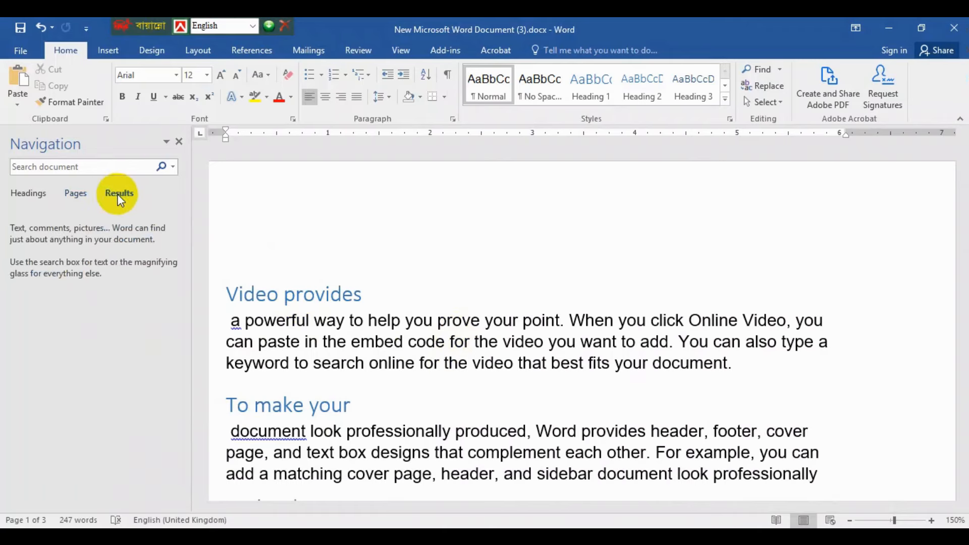
{"action": "left_click", "coordinate": [119, 196]}
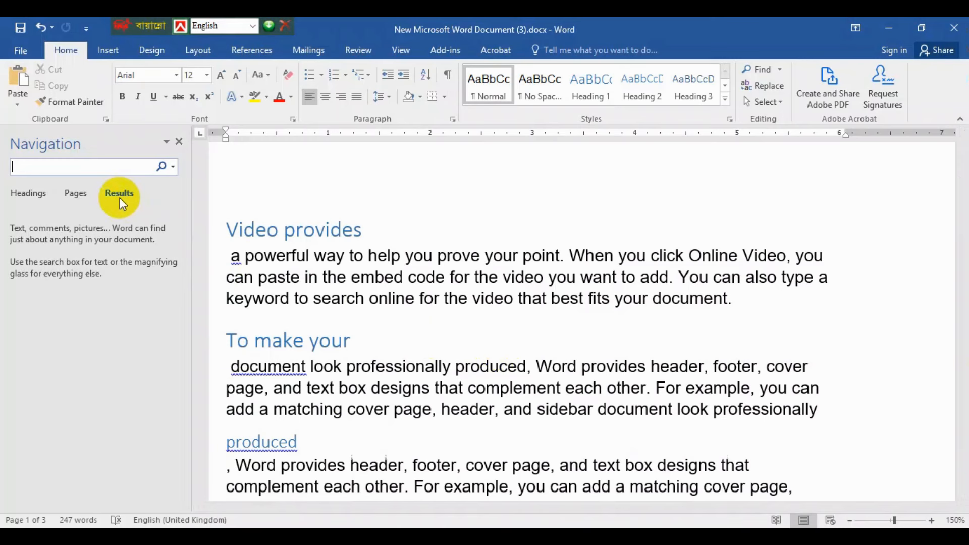
{"action": "scroll", "coordinate": [479, 258], "scroll_direction": "down", "scroll_amount": 5}
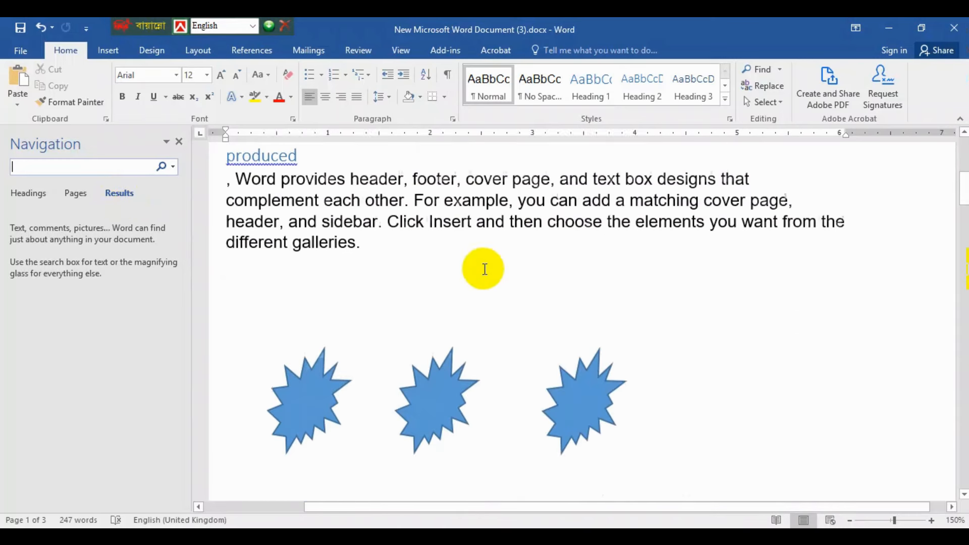
{"action": "scroll", "coordinate": [514, 297], "scroll_direction": "up", "scroll_amount": 3}
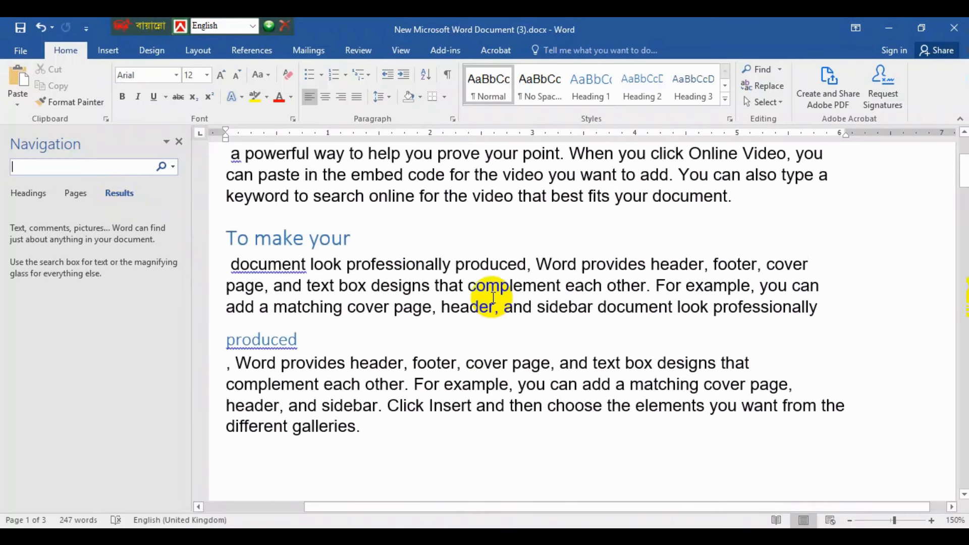
{"action": "scroll", "coordinate": [489, 295], "scroll_direction": "up", "scroll_amount": 3}
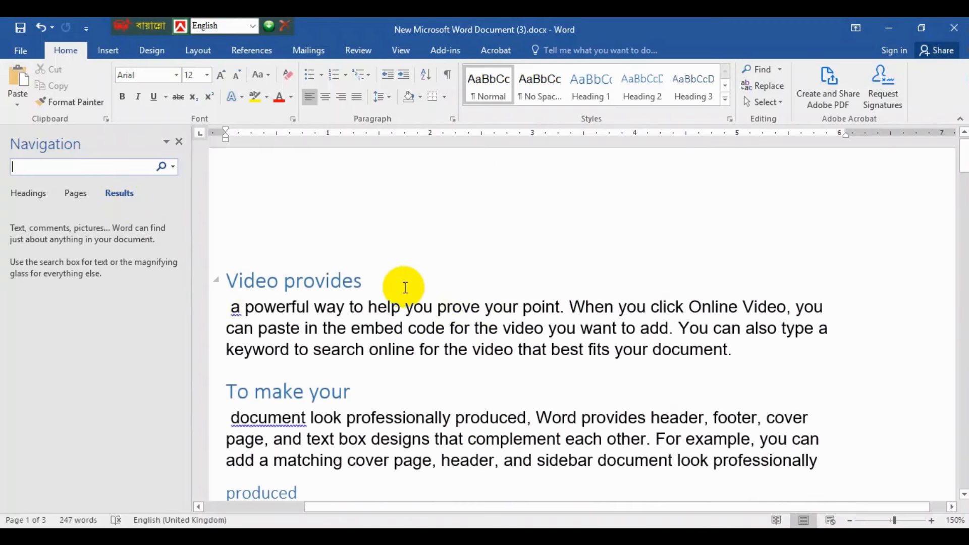
{"action": "scroll", "coordinate": [446, 318], "scroll_direction": "down", "scroll_amount": 3}
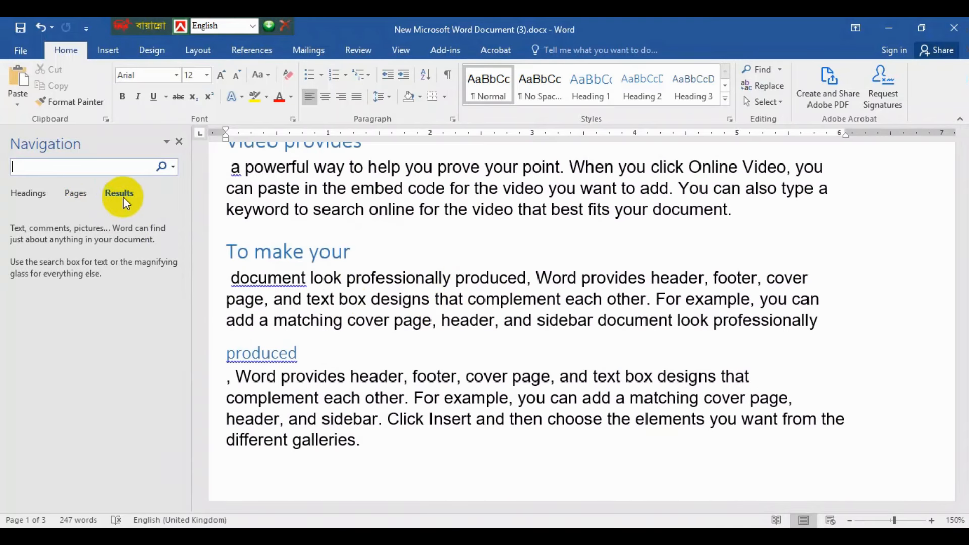
{"action": "scroll", "coordinate": [346, 277], "scroll_direction": "up", "scroll_amount": 2}
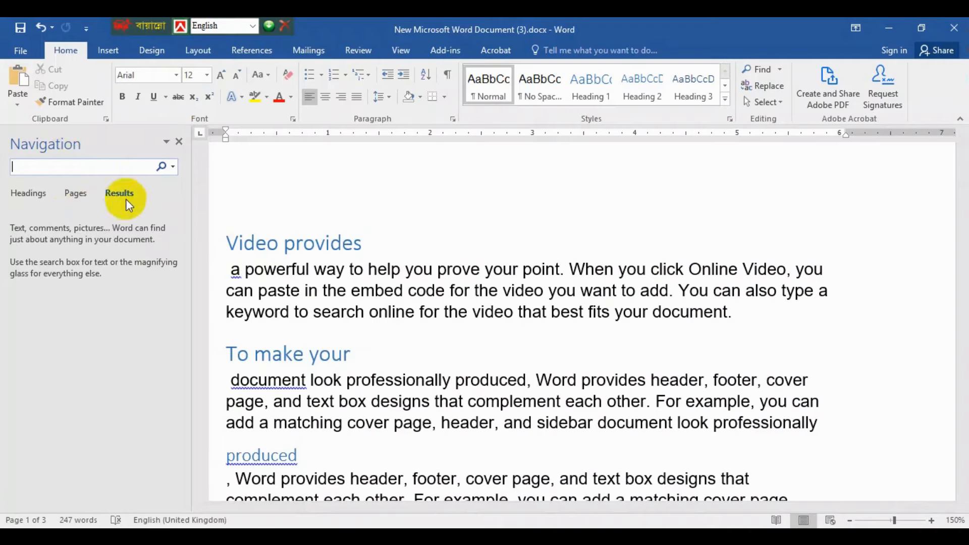
Search the document for "to" and review the matches in the results list and the highlighted text
{"action": "left_click", "coordinate": [42, 169]}
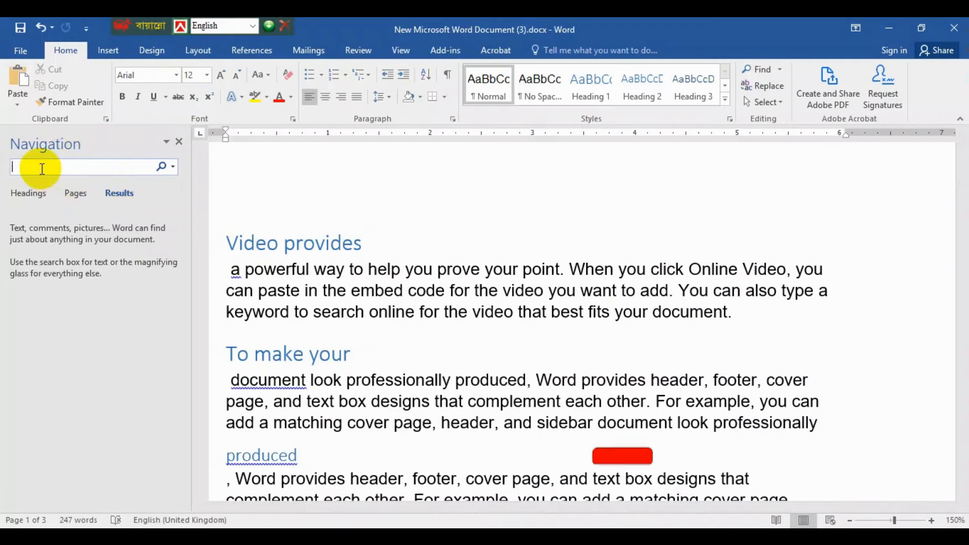
{"action": "type", "text": "to"}
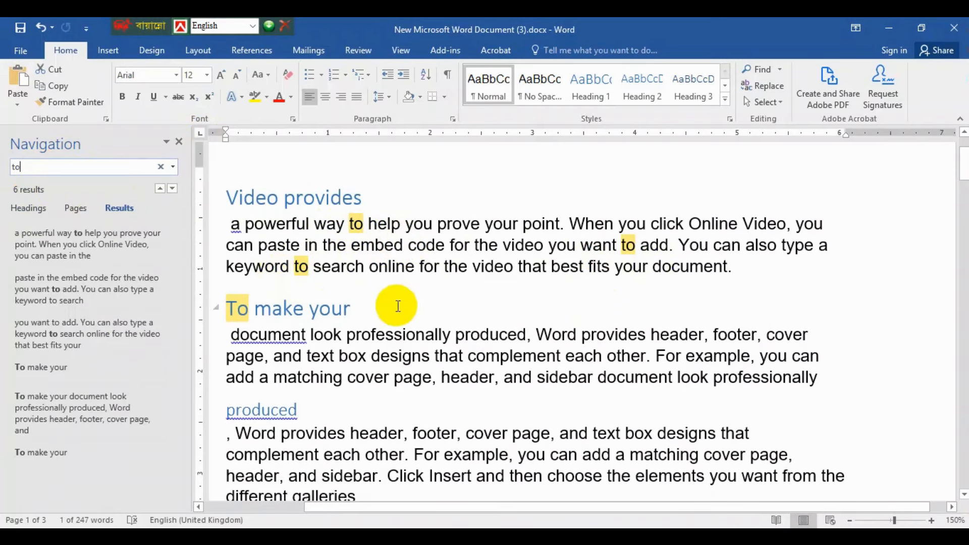
{"action": "scroll", "coordinate": [385, 324], "scroll_direction": "down", "scroll_amount": 2}
{"action": "scroll", "coordinate": [385, 324], "scroll_direction": "up", "scroll_amount": 2}
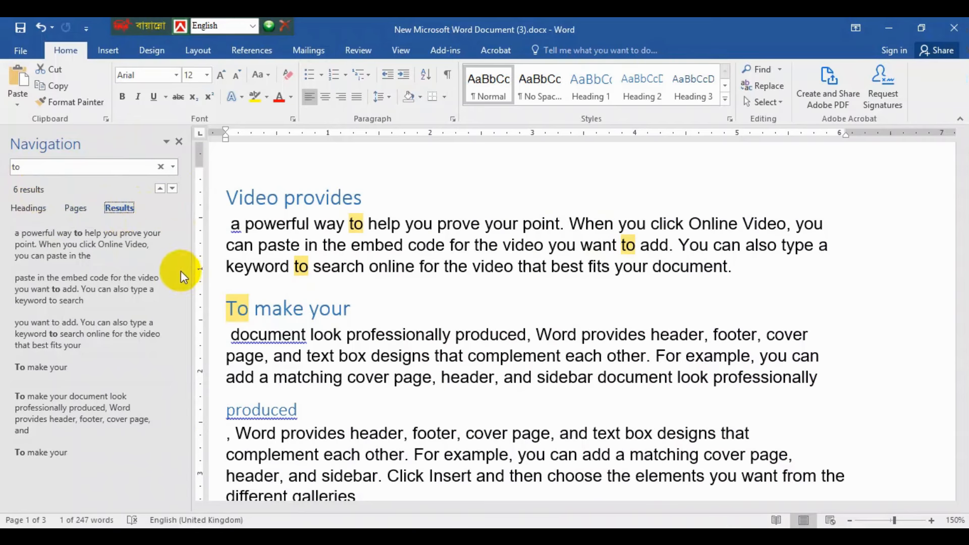
{"action": "scroll", "coordinate": [506, 275], "scroll_direction": "down", "scroll_amount": 3}
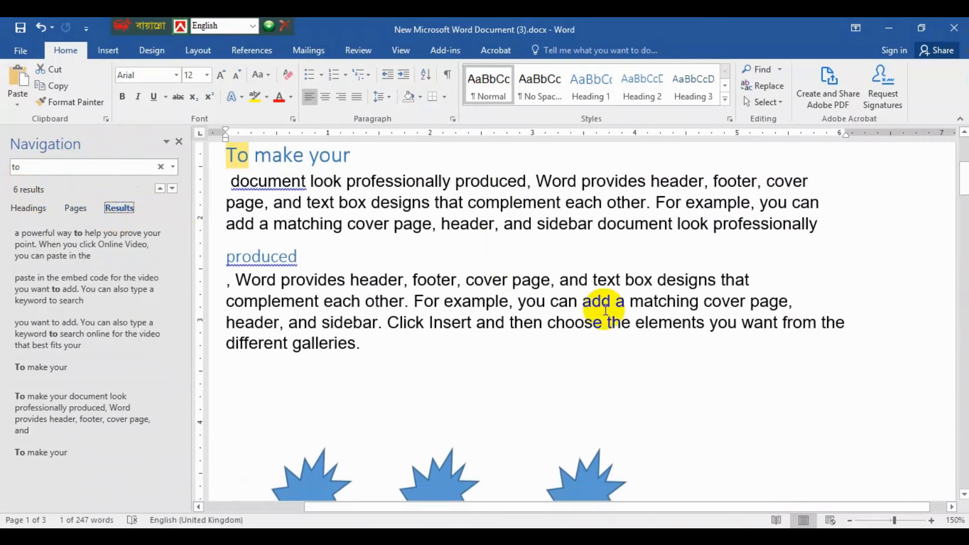
{"action": "left_click", "coordinate": [73, 238]}
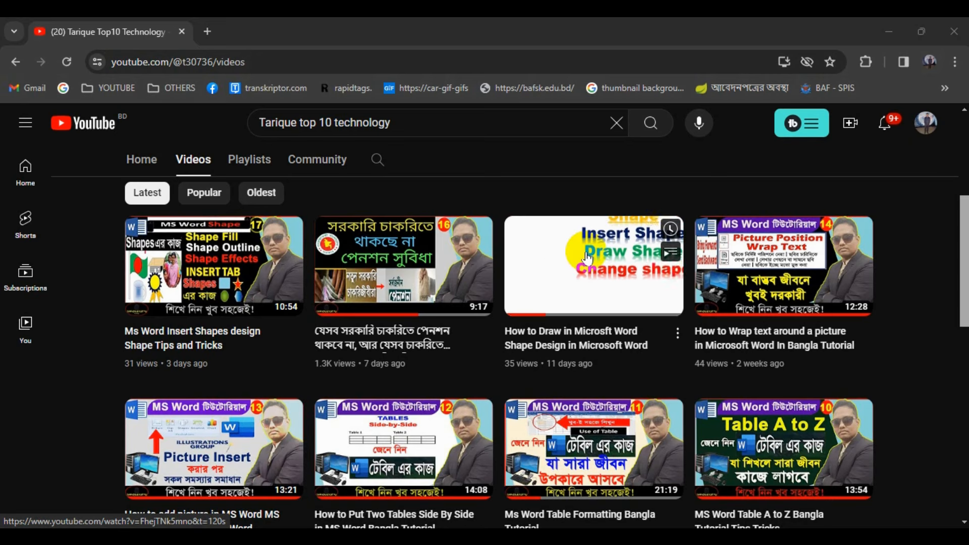
{"action": "scroll", "coordinate": [590, 395], "scroll_direction": "down", "scroll_amount": 13}
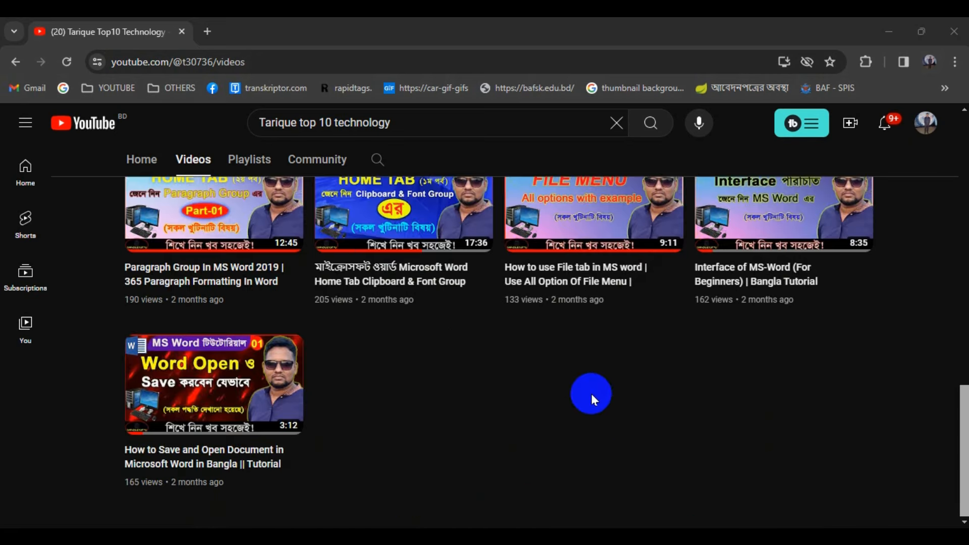
{"action": "scroll", "coordinate": [595, 400], "scroll_direction": "up", "scroll_amount": 11}
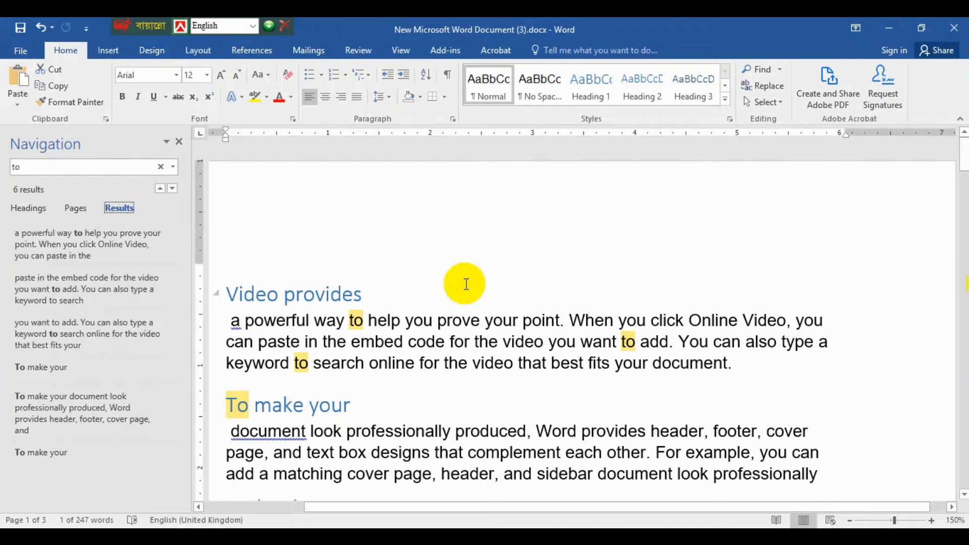
Zoom the document in and out, leave it at 130%, and display the view and zoom commands
{"action": "scroll", "coordinate": [467, 284], "scroll_direction": "up", "scroll_amount": 3}
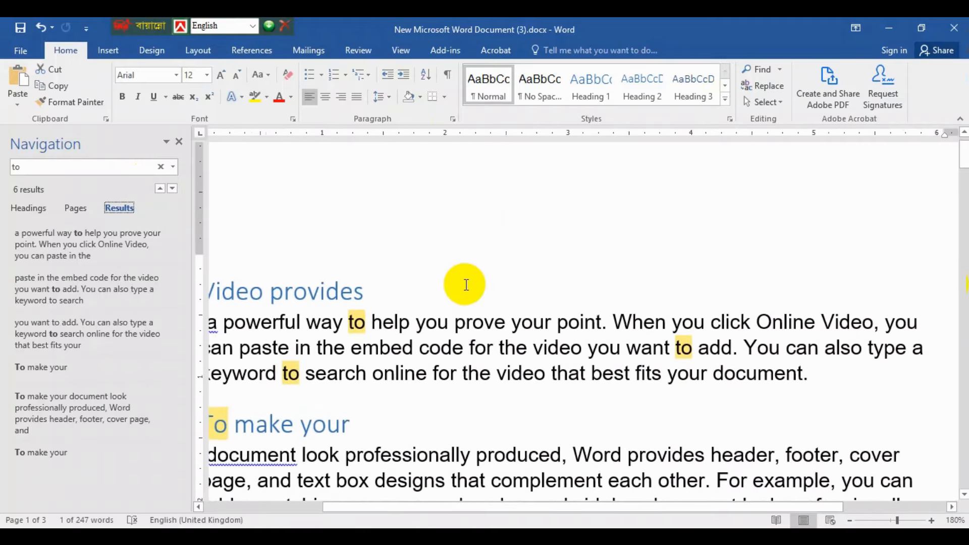
{"action": "scroll", "coordinate": [466, 287], "scroll_direction": "down", "scroll_amount": 3}
{"action": "scroll", "coordinate": [466, 286], "scroll_direction": "up", "scroll_amount": 6, "text": "ctrl"}
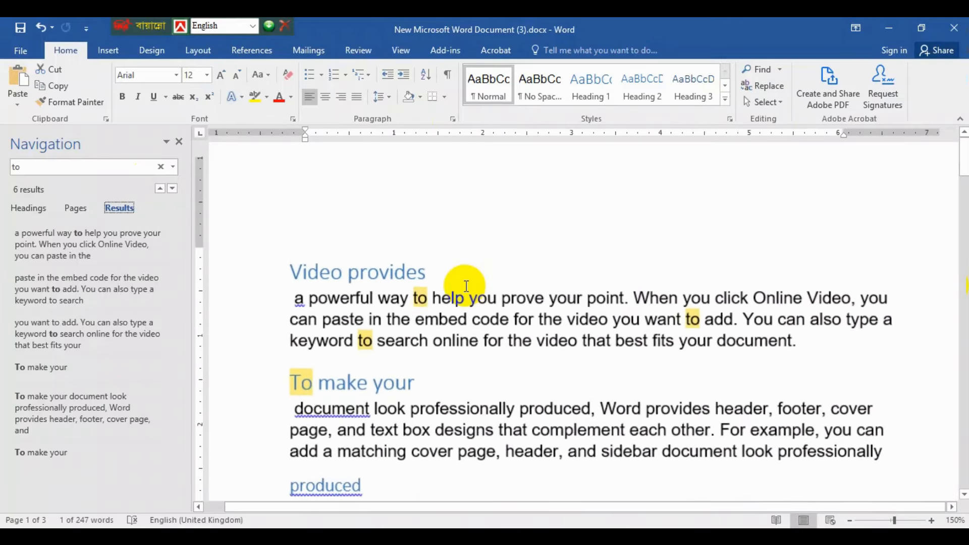
{"action": "scroll", "coordinate": [466, 286], "scroll_direction": "down", "scroll_amount": 5, "text": "ctrl"}
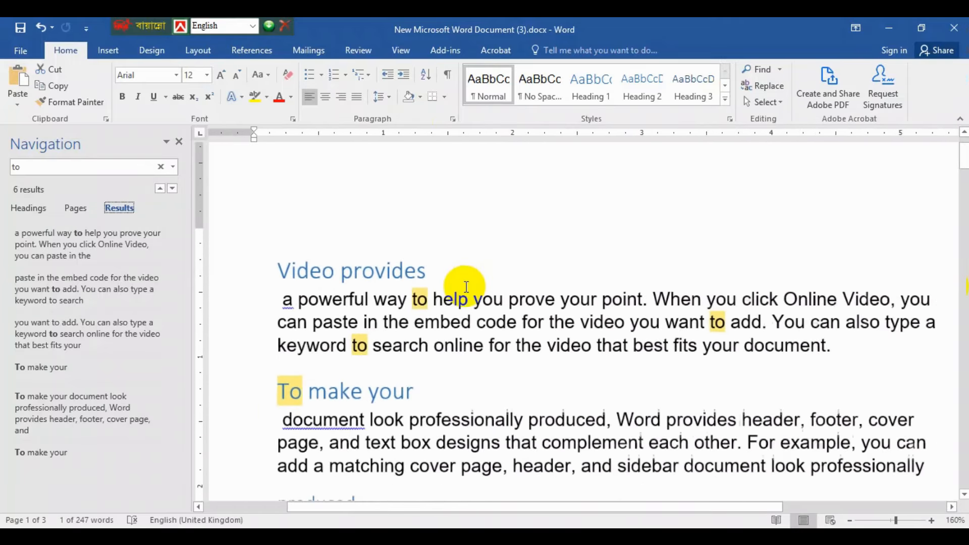
{"action": "scroll", "coordinate": [467, 286], "scroll_direction": "down", "scroll_amount": 1, "text": "ctrl"}
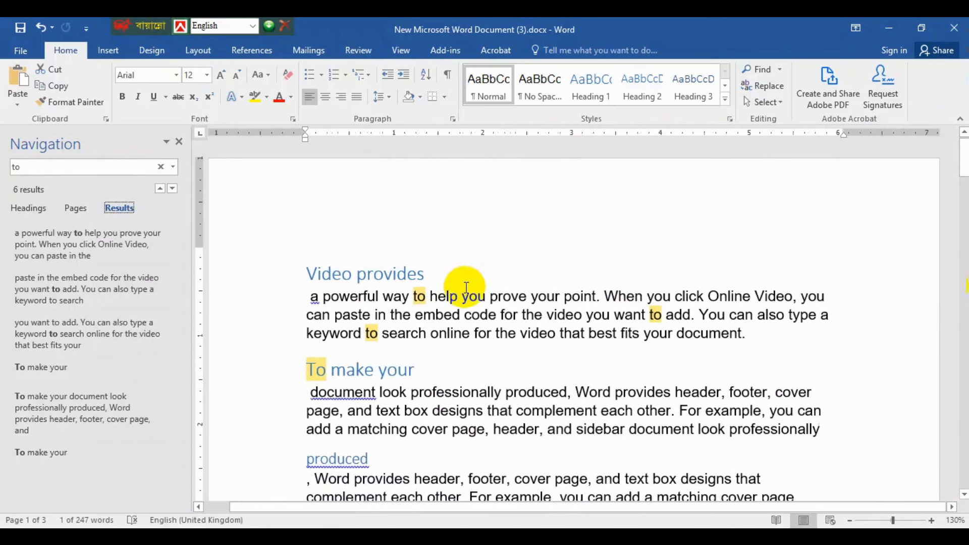
{"action": "left_click", "coordinate": [408, 50]}
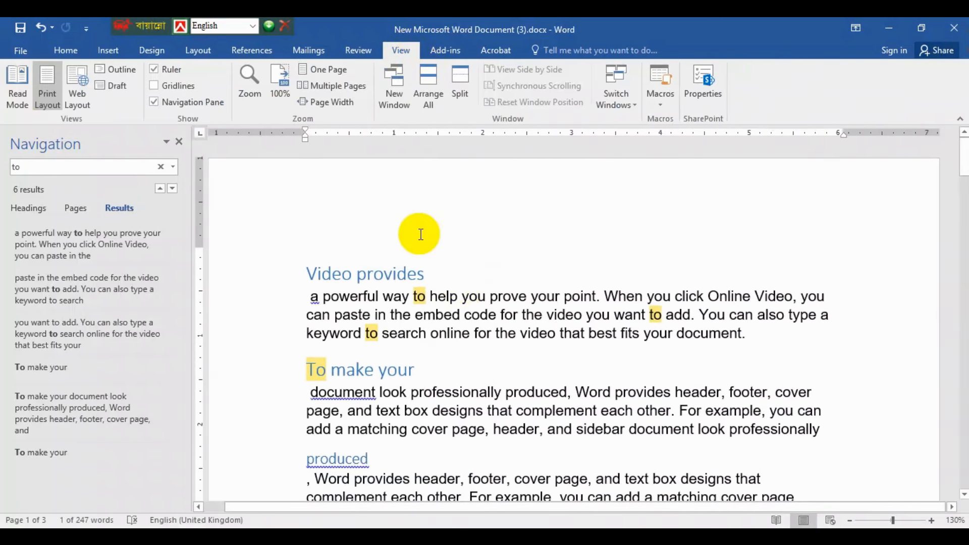